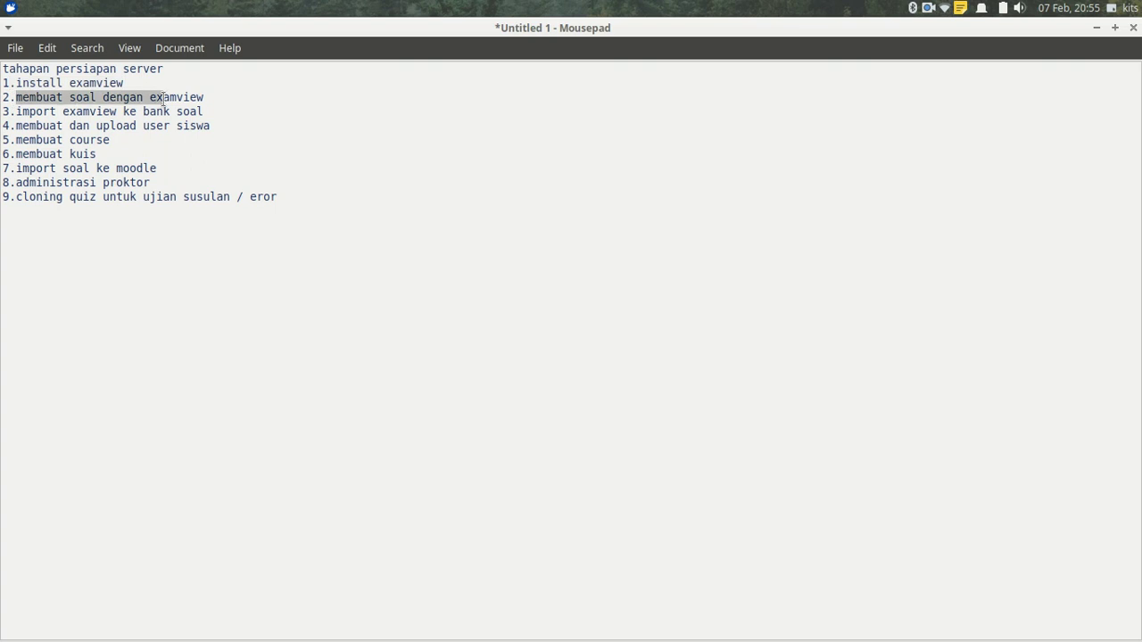
Highlight guide steps 3 and 4, then select Template-format-user-siswa.csv in Documents > UBK Aguna SMK BIM.
drag(16, 111, 206, 111)
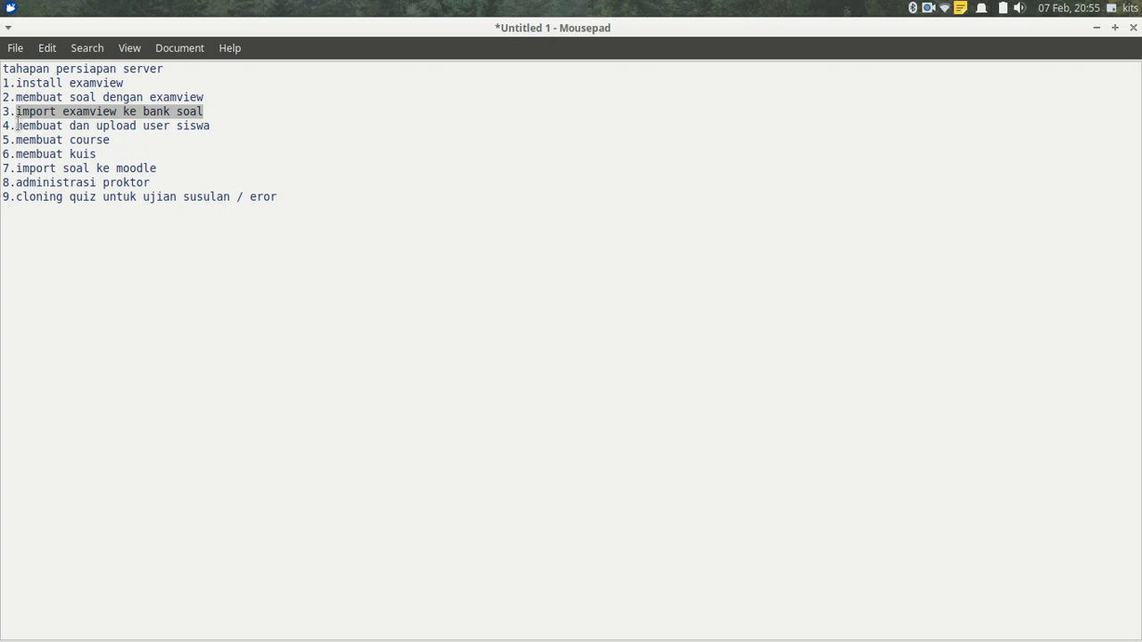
drag(16, 126, 217, 127)
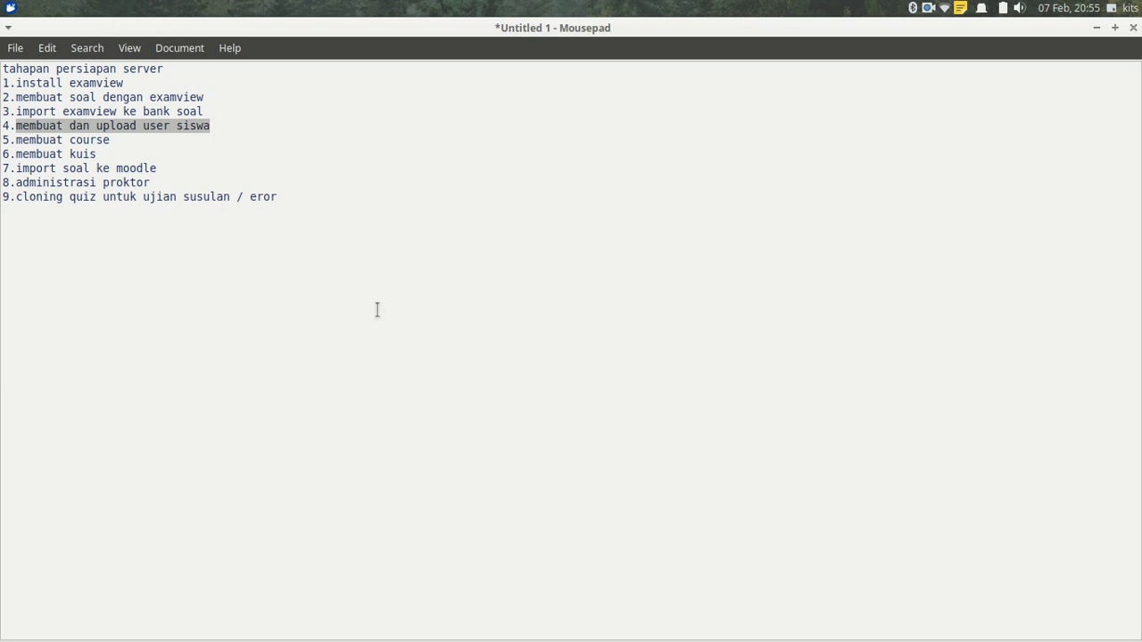
mouse_move(321, 635)
click(276, 622)
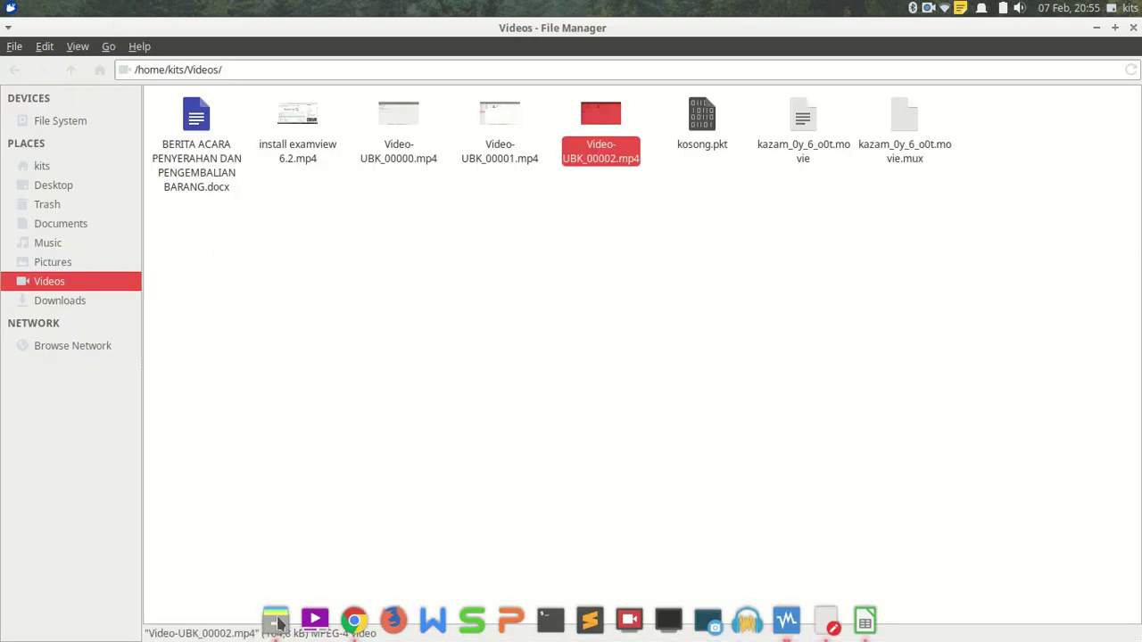
click(79, 225)
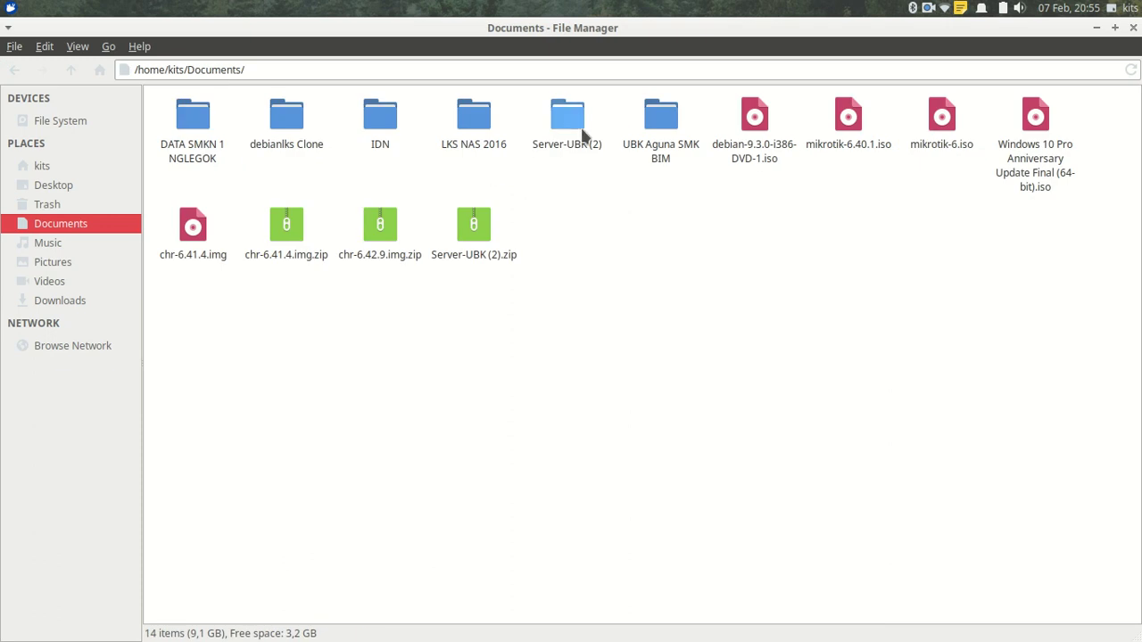
double_click(644, 128)
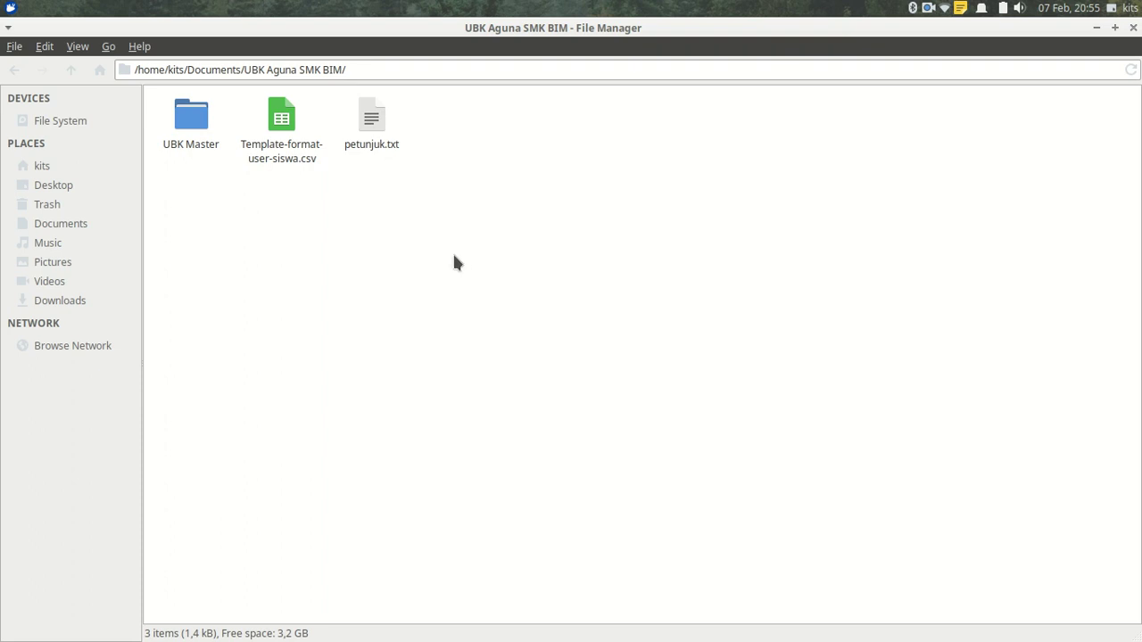
click(278, 124)
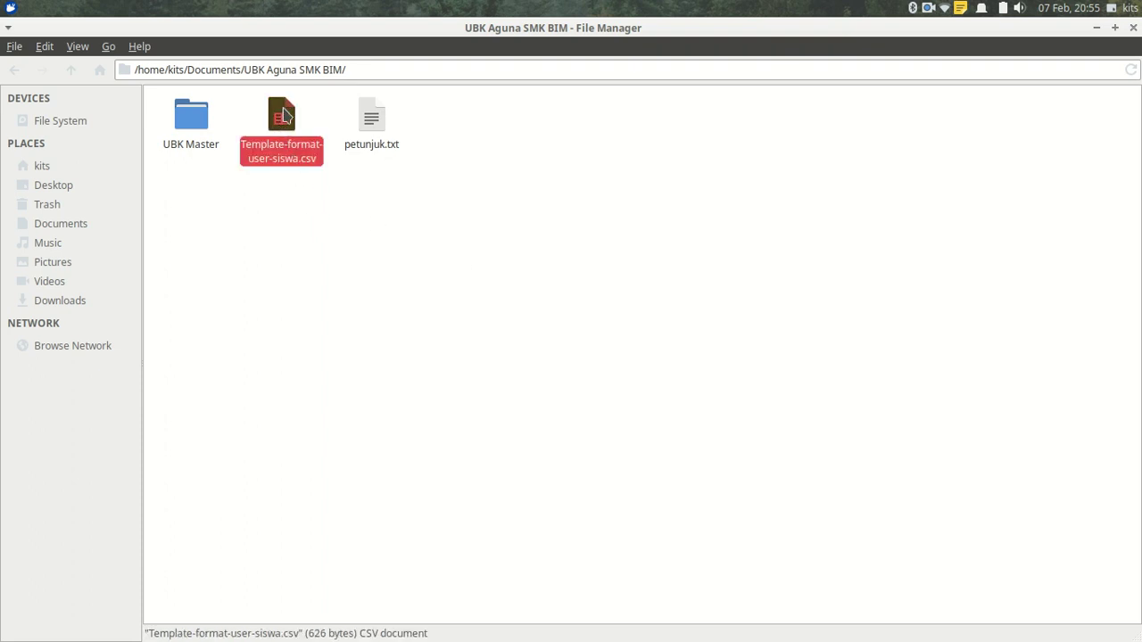
Open Template-format-user-siswa.csv in LibreOffice Calc, cancelling the WPS 'File in use' dialog.
double_click(281, 123)
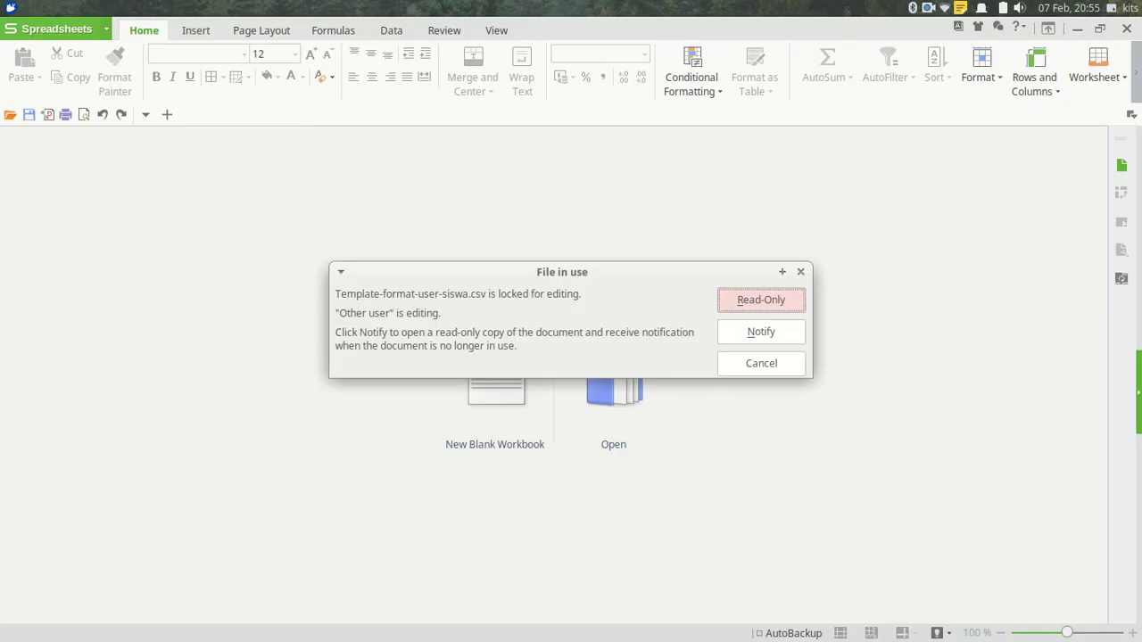
click(745, 365)
click(845, 622)
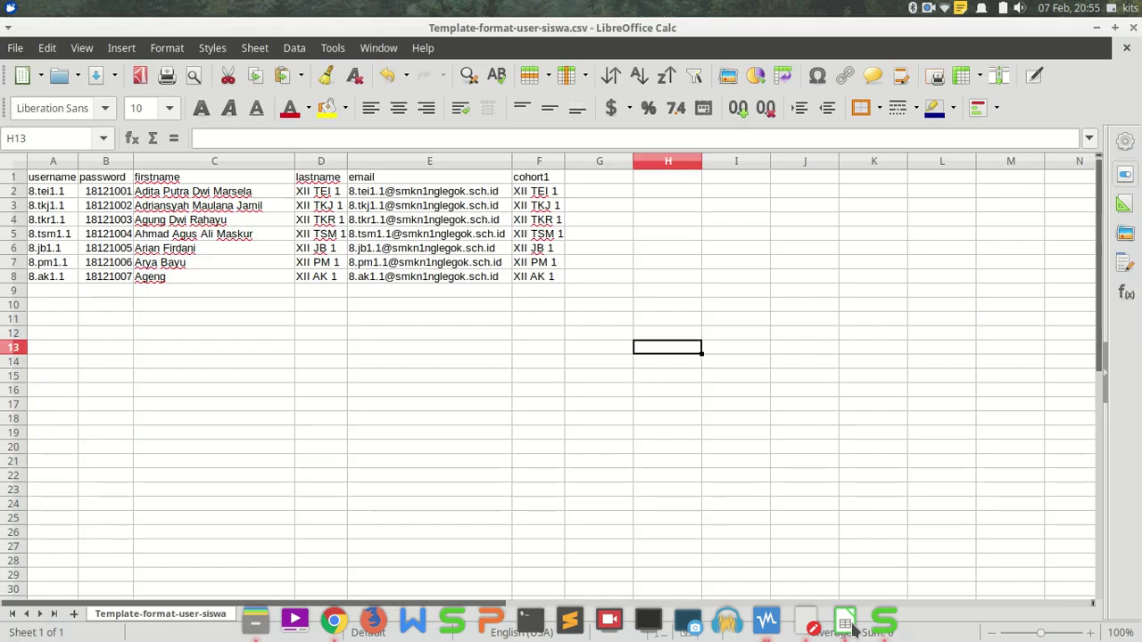
click(269, 307)
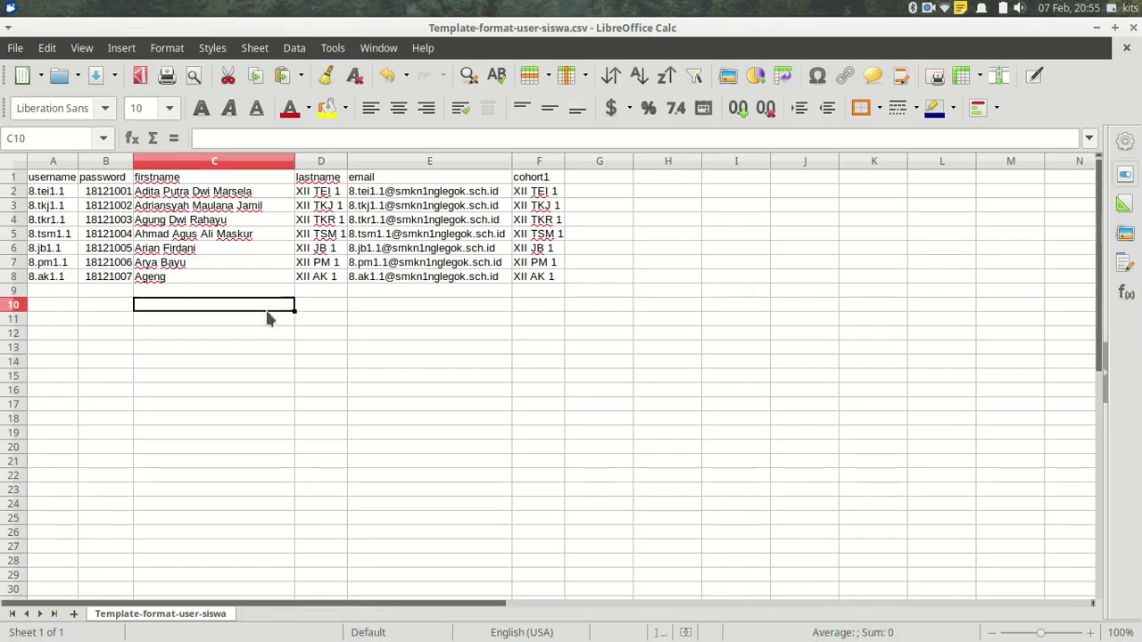
Review the username column from header A1 down to 8.ak1.1 in A8.
click(45, 183)
click(45, 195)
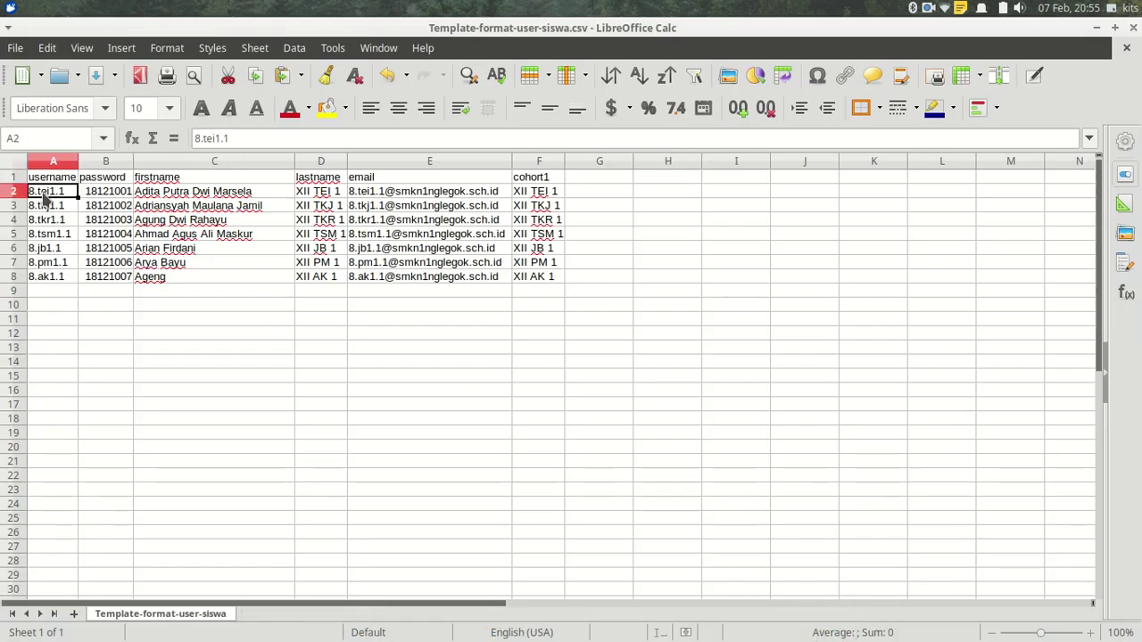
click(46, 206)
click(46, 221)
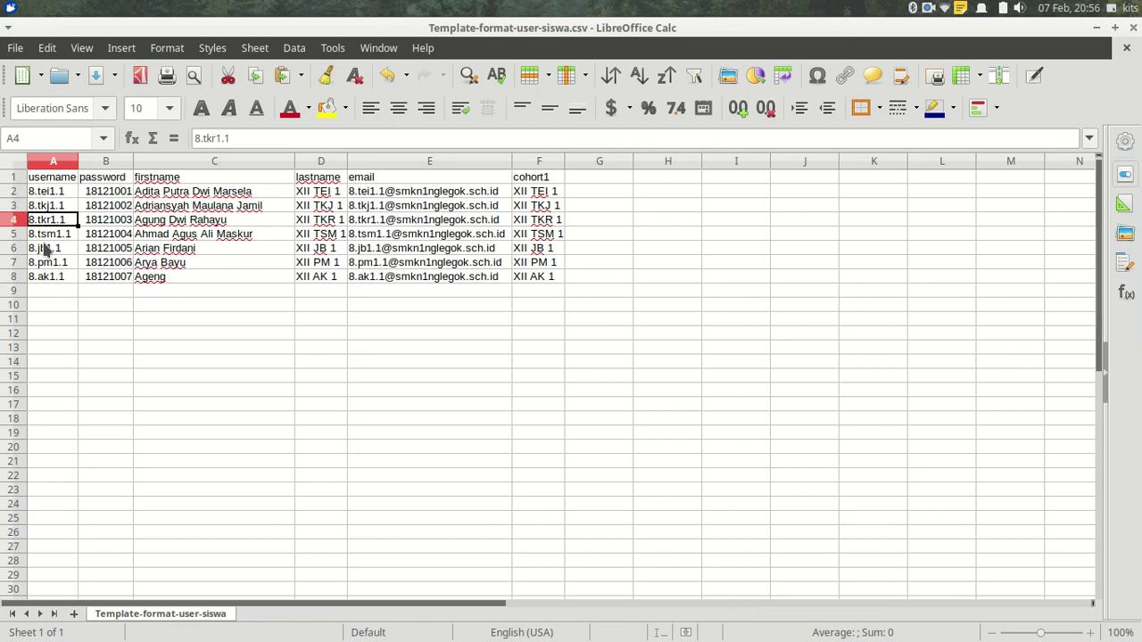
click(33, 278)
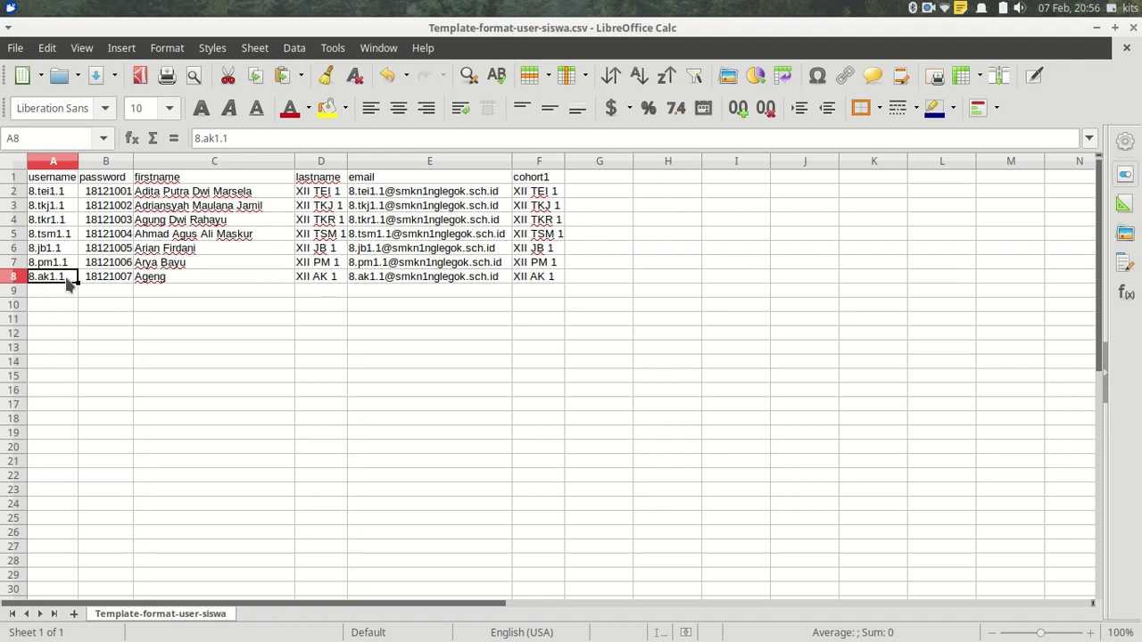
Review the last student's password, names, email and cohort1 value XII AK 1 in B8–F8.
click(108, 305)
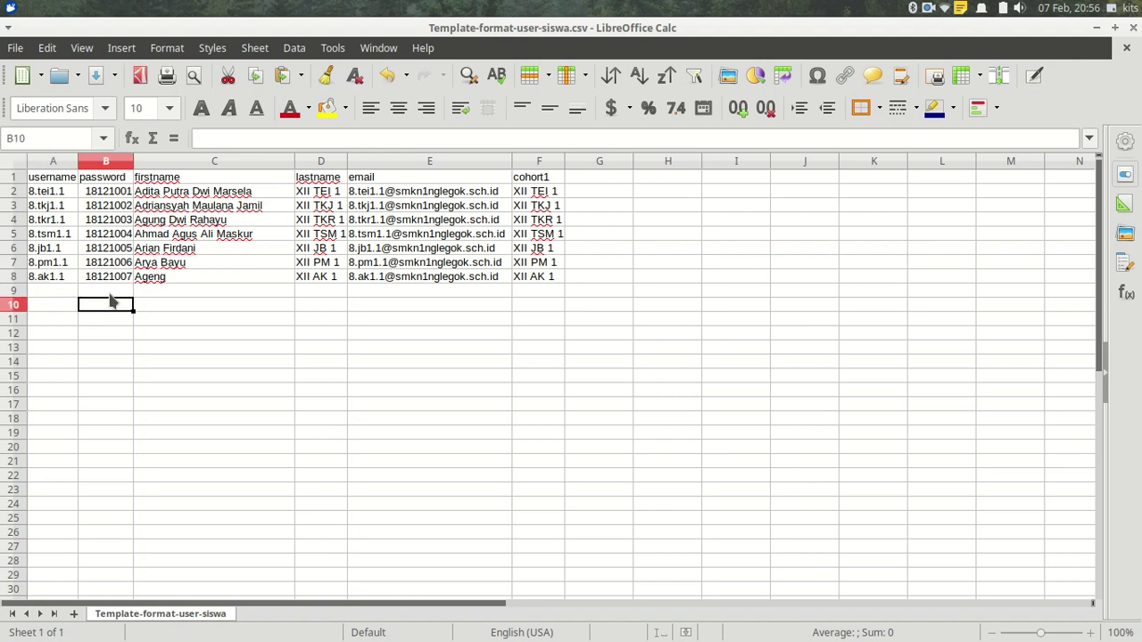
click(109, 281)
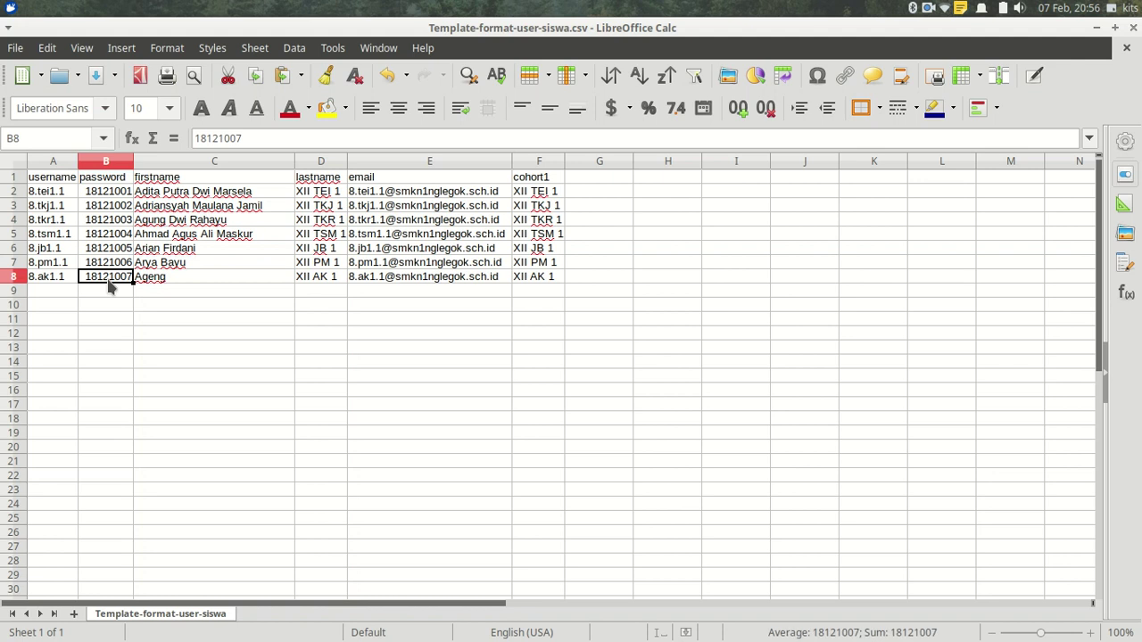
click(160, 280)
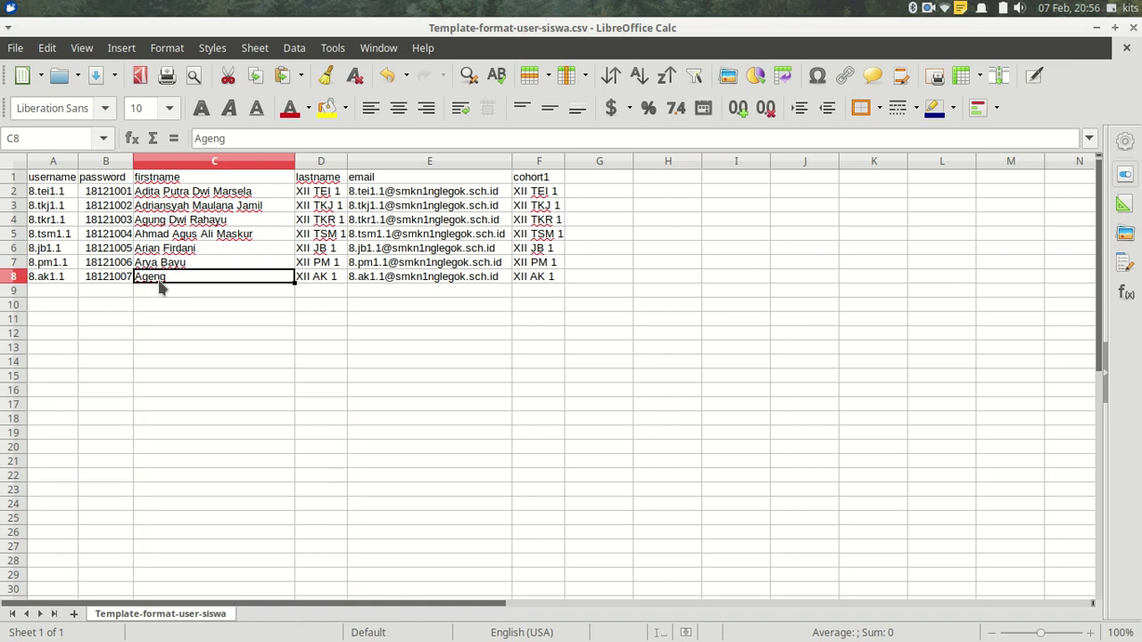
click(317, 282)
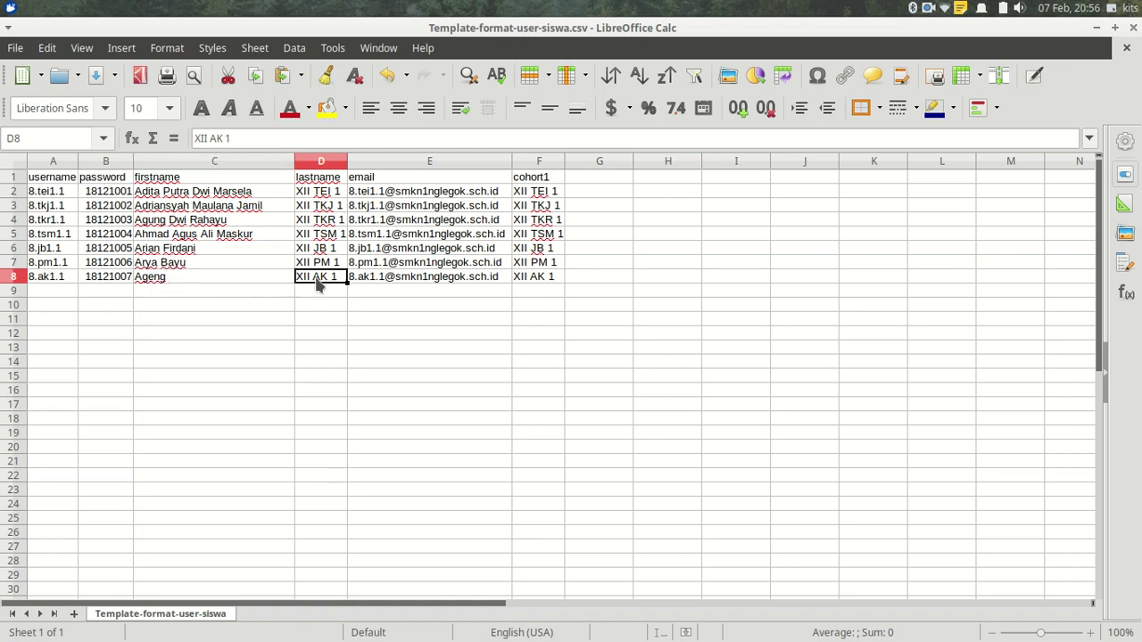
click(374, 281)
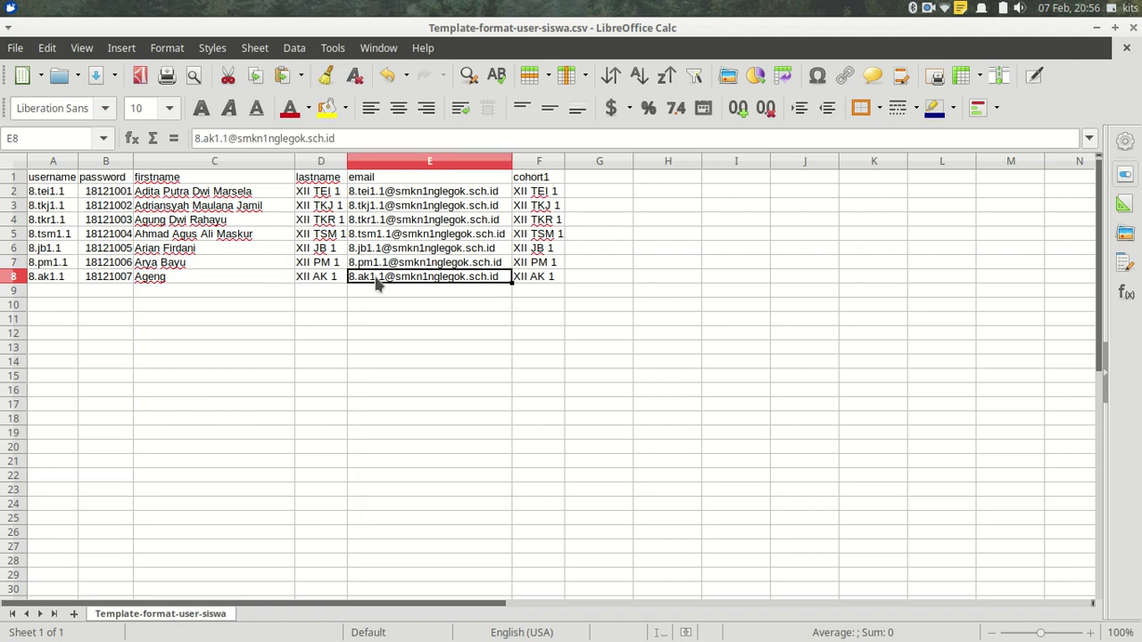
click(523, 283)
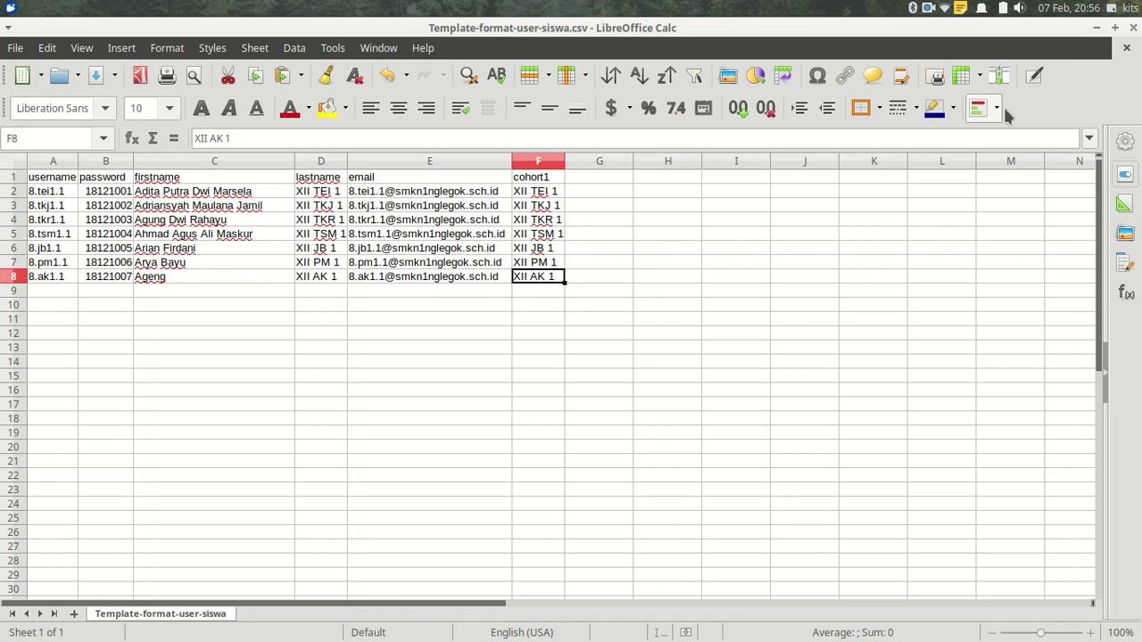
Log in to the CBT Exam Moodle site in Chrome as admin with the administrator password.
click(1097, 29)
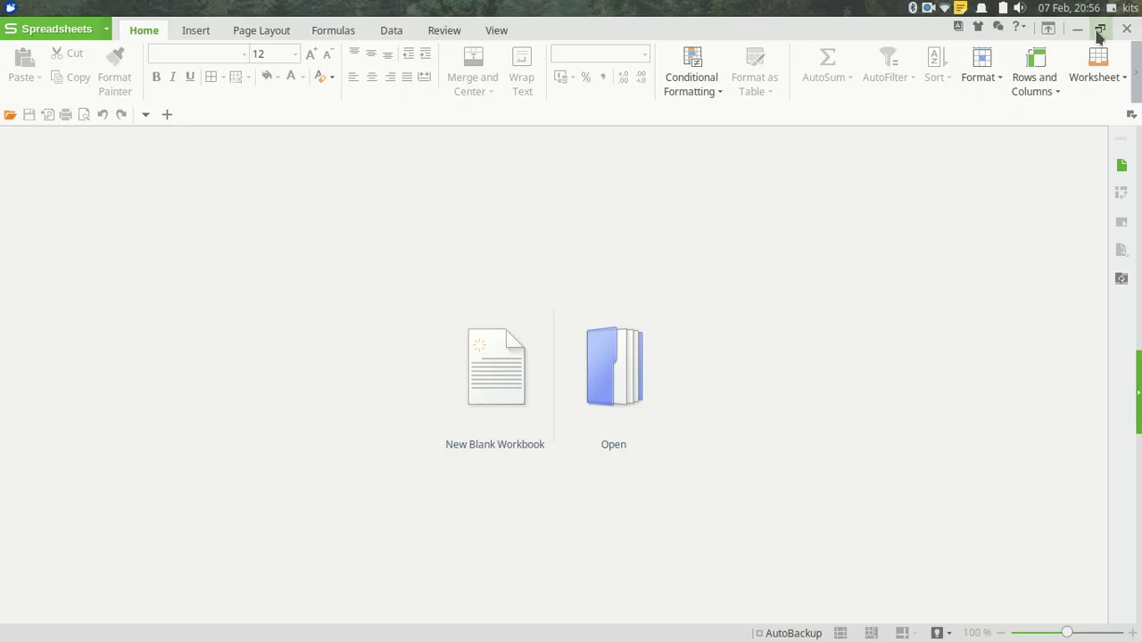
click(336, 622)
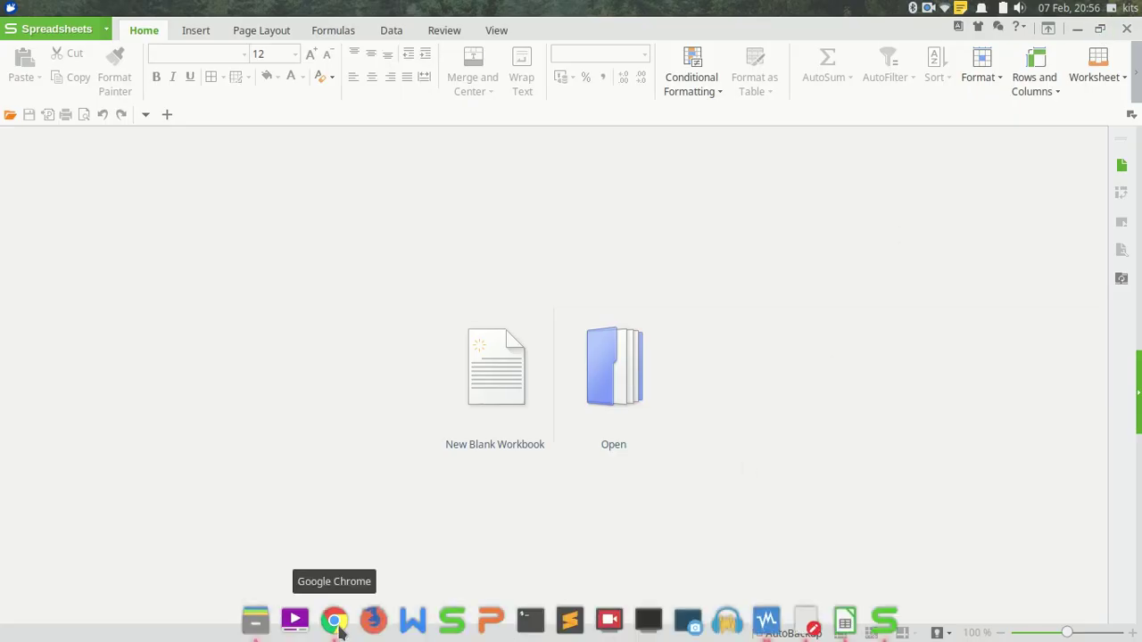
click(434, 334)
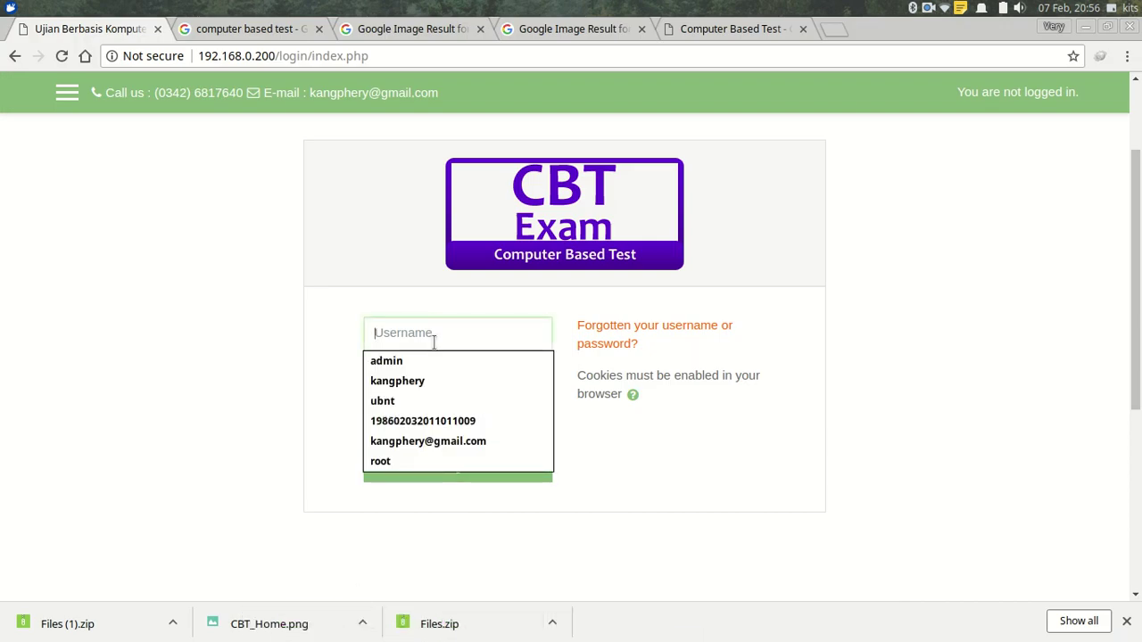
click(428, 360)
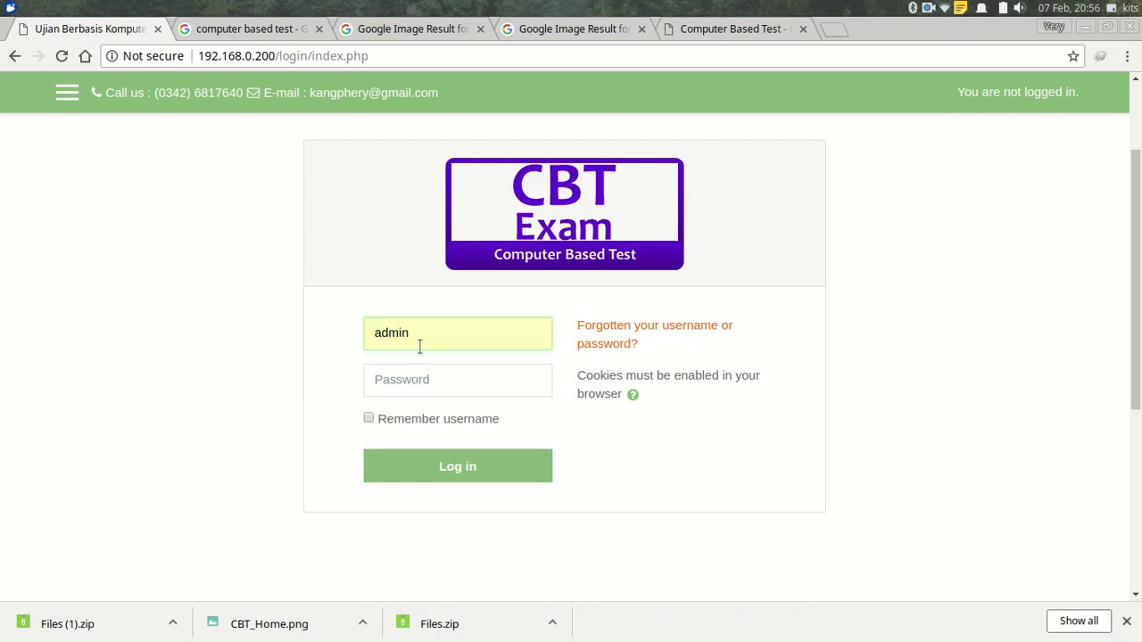
click(409, 386)
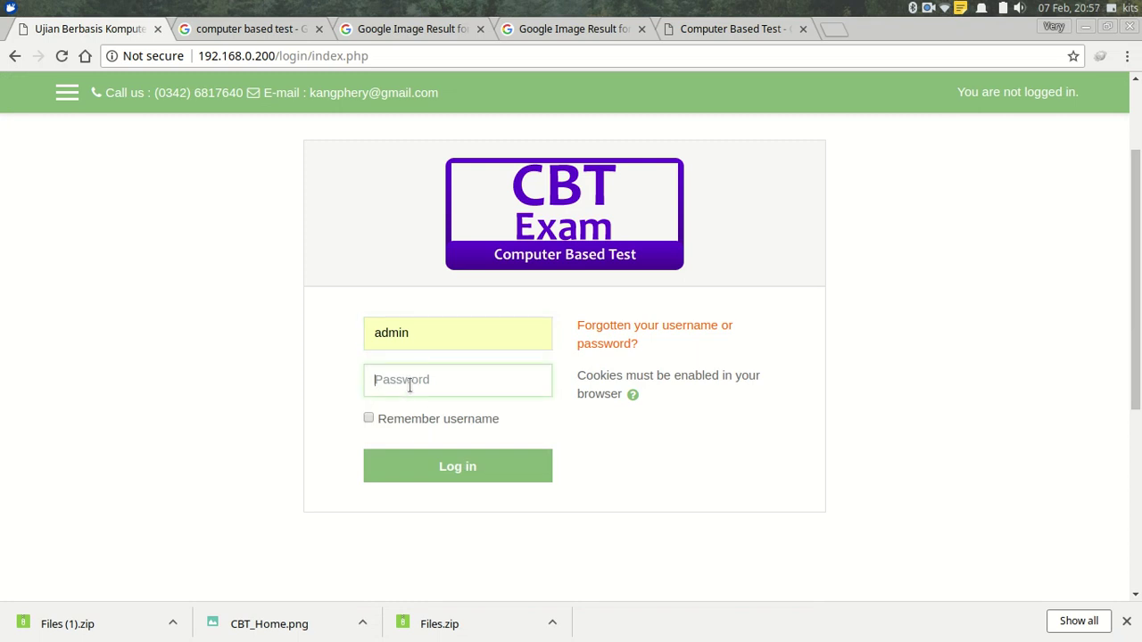
text(a)
text(dmin123)
click(507, 473)
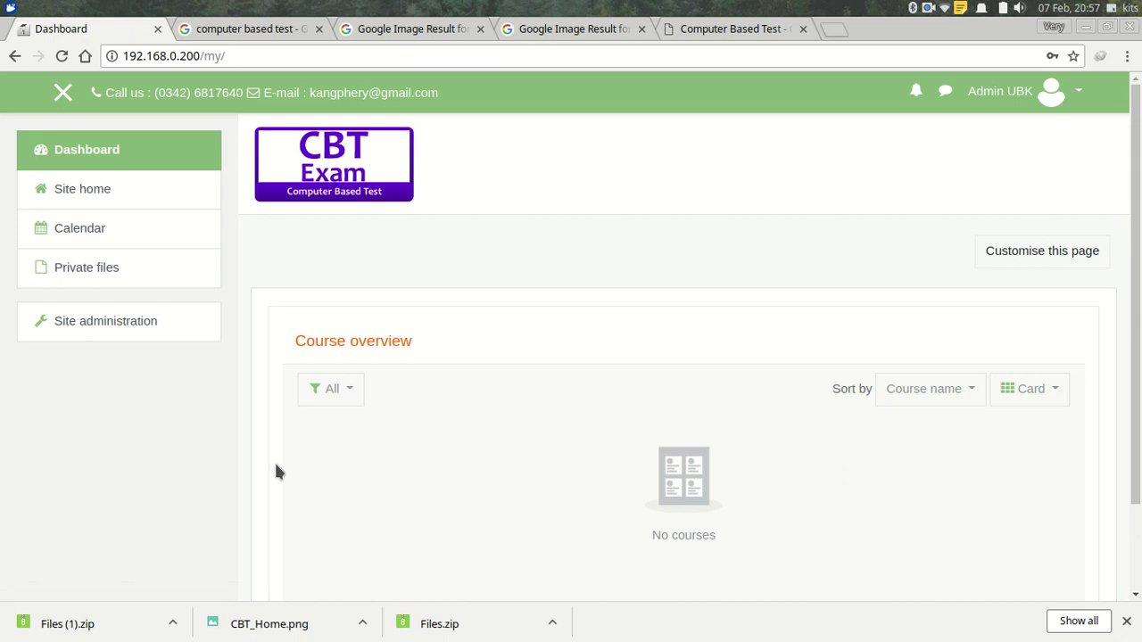
Go to Site administration > Users > Accounts > Upload users.
click(121, 330)
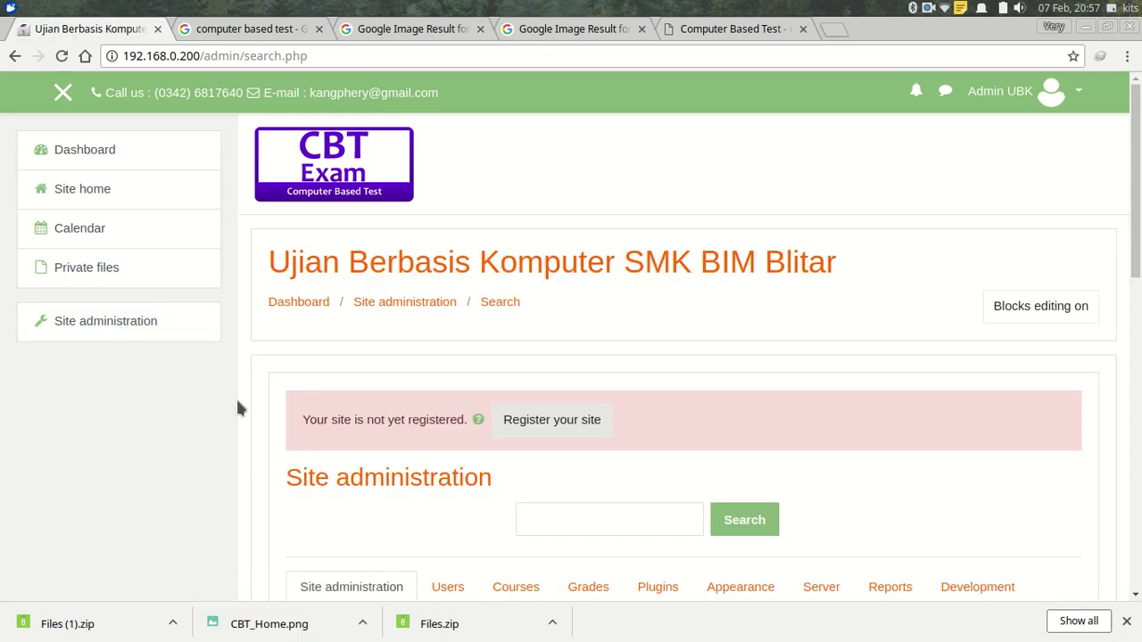
click(448, 587)
drag(1136, 308, 1136, 483)
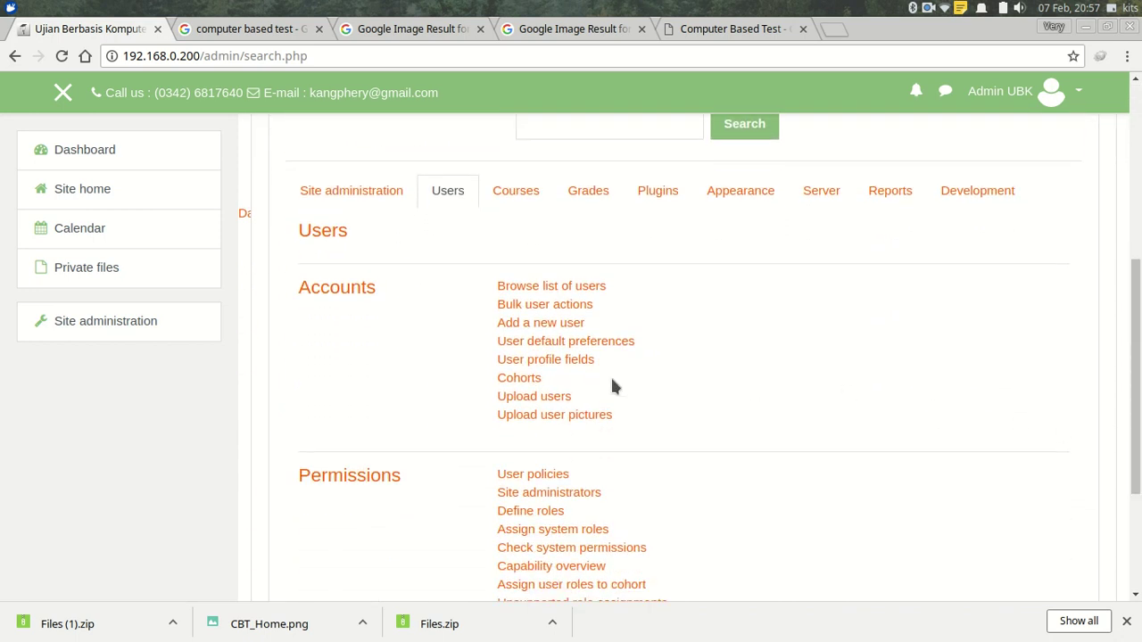
click(540, 398)
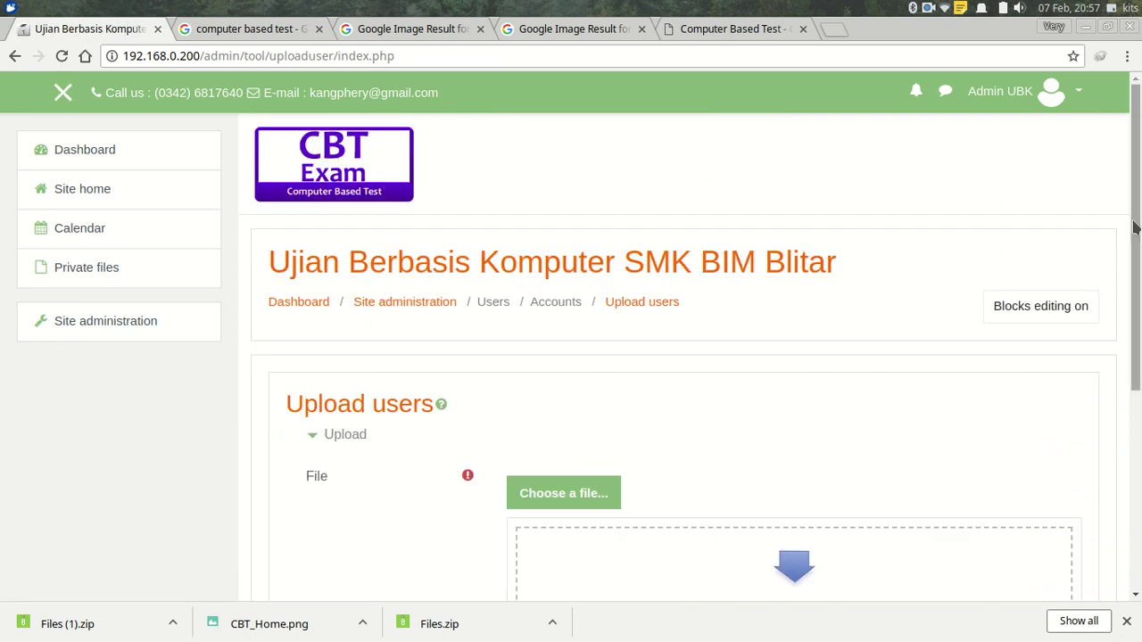
scroll(695, 285, down, 3)
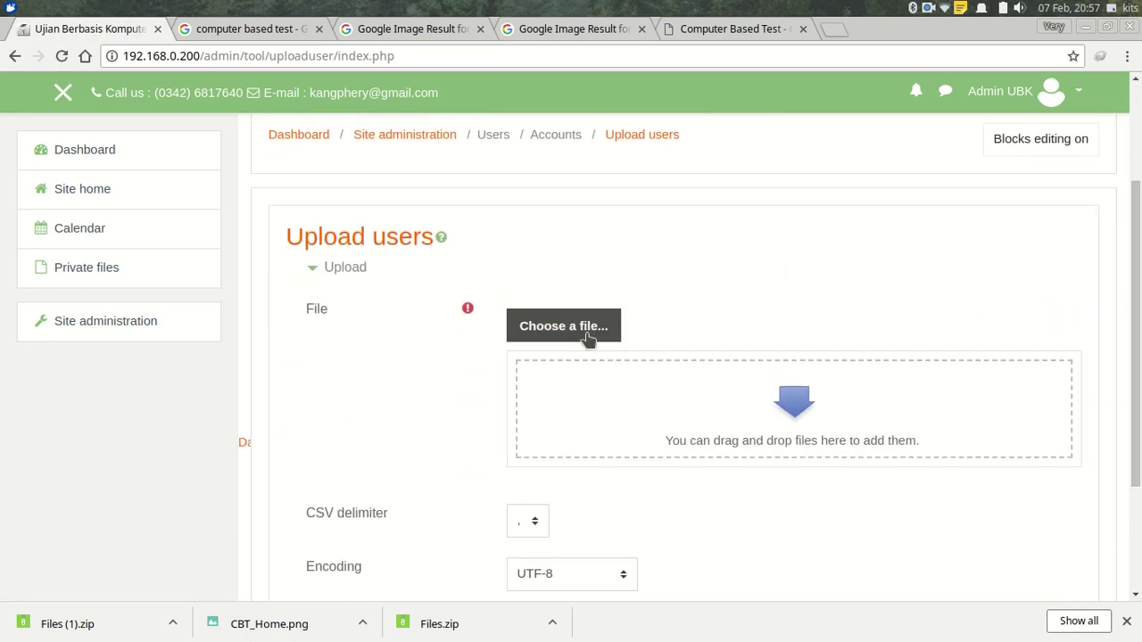
Upload Template-format-user-siswa.csv from Documents > UBK Aguna SMK BIM into the Upload users form.
click(587, 330)
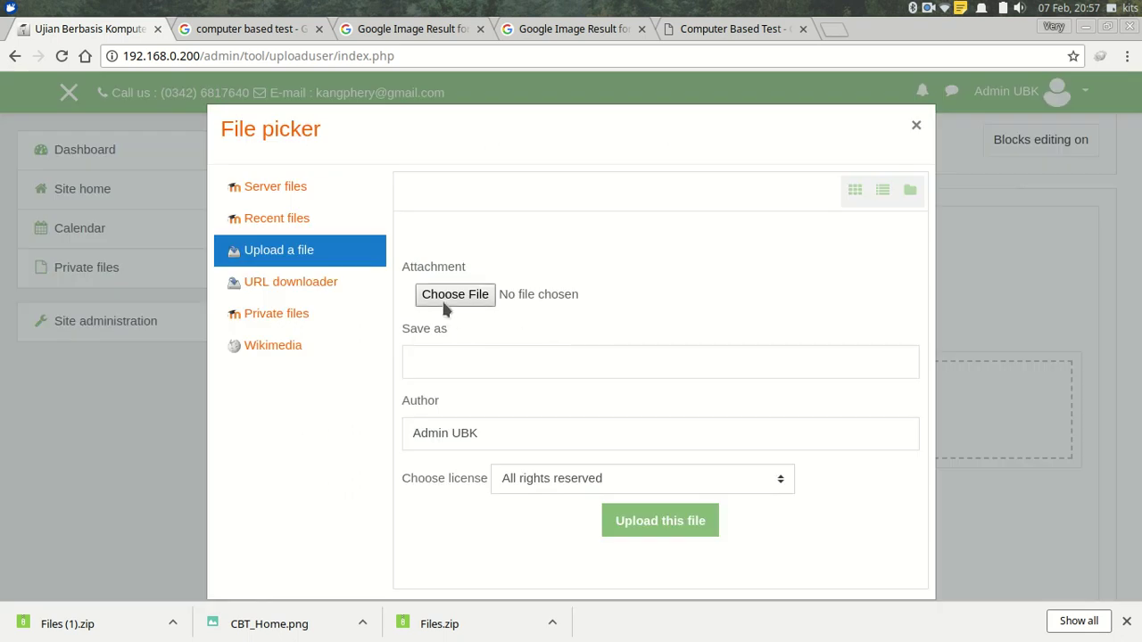
click(449, 297)
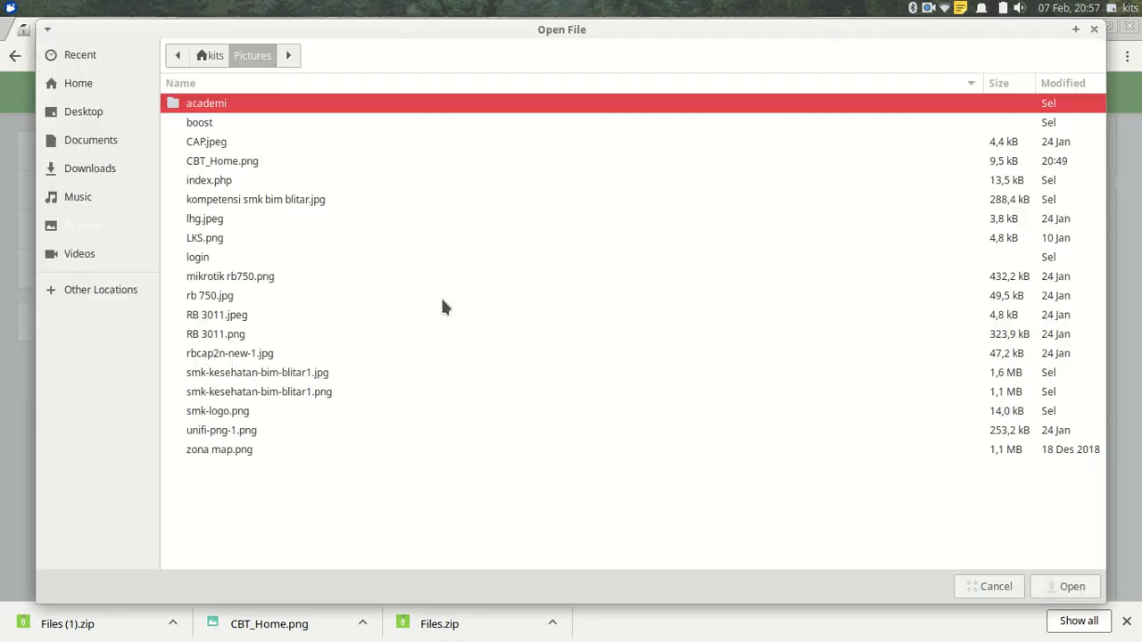
click(82, 146)
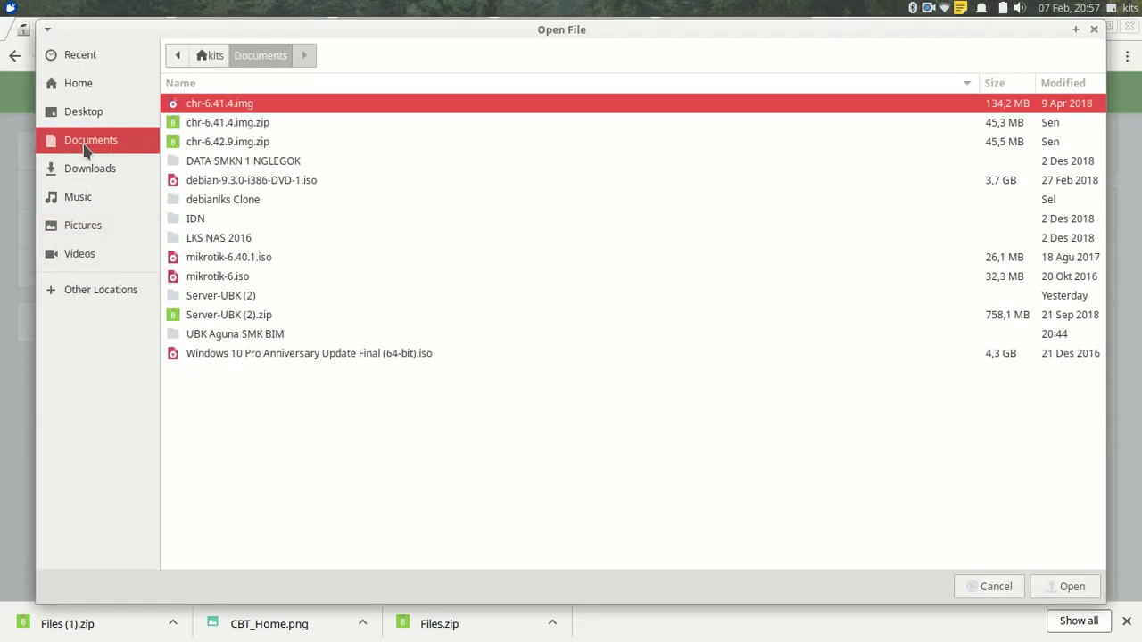
click(233, 335)
double_click(234, 335)
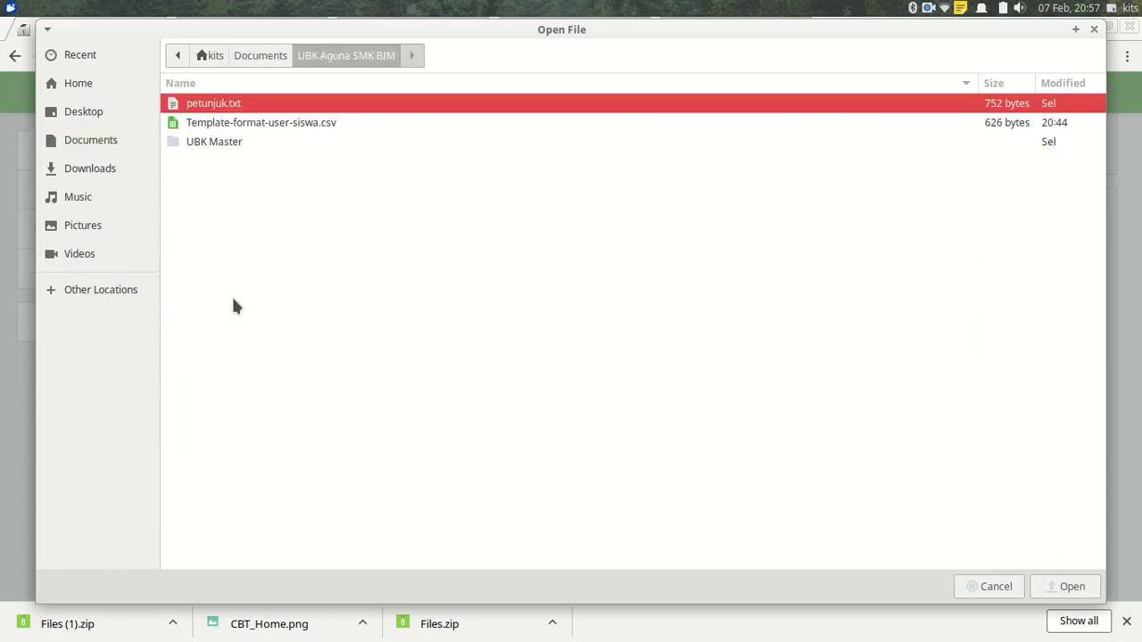
click(256, 125)
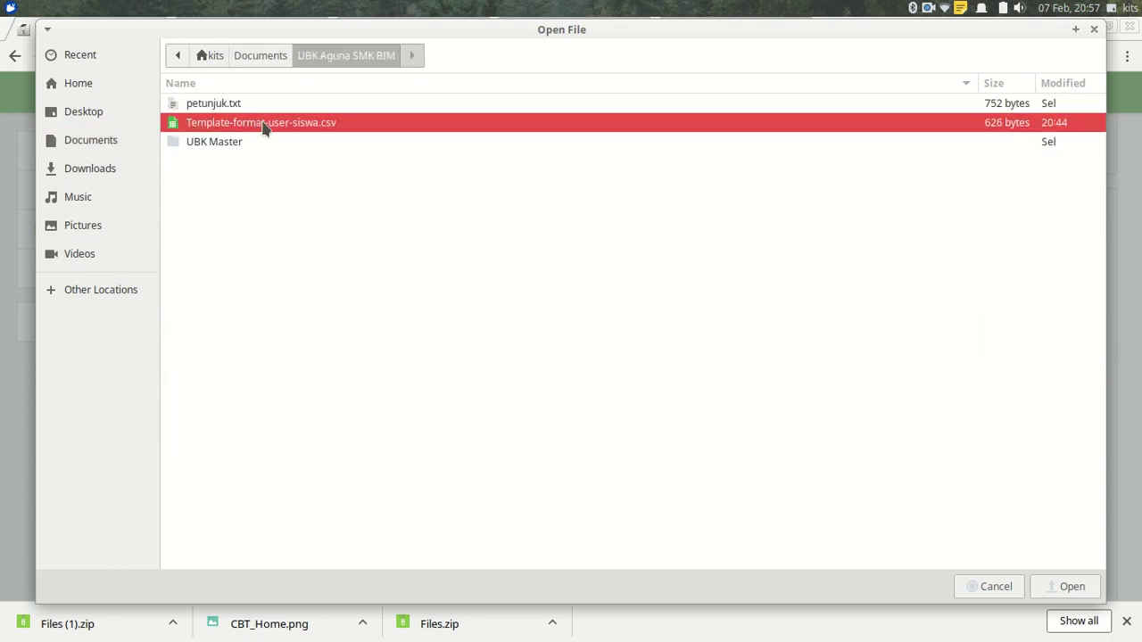
double_click(261, 125)
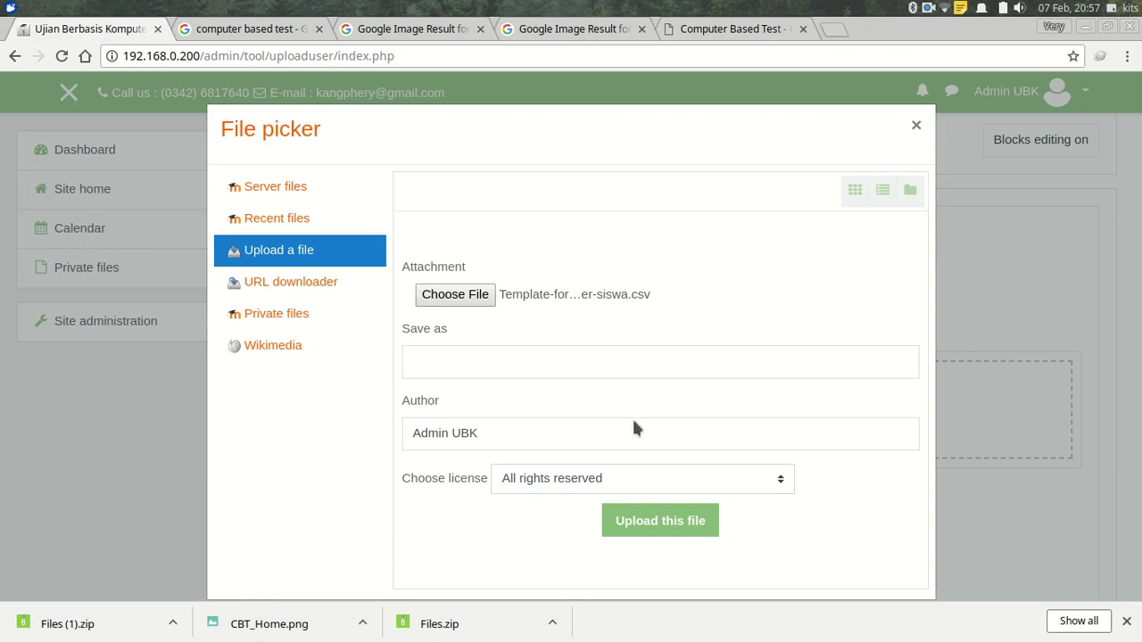
click(641, 512)
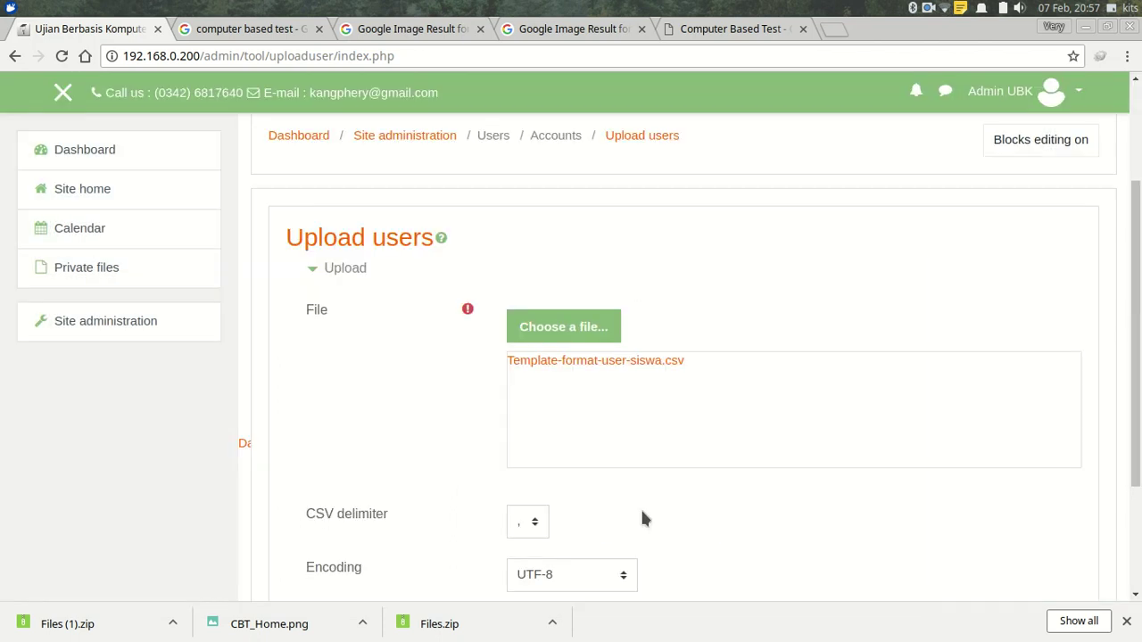
Check the CSV delimiter dropdown, keeping comma as the delimiter.
scroll(638, 370, down, 3)
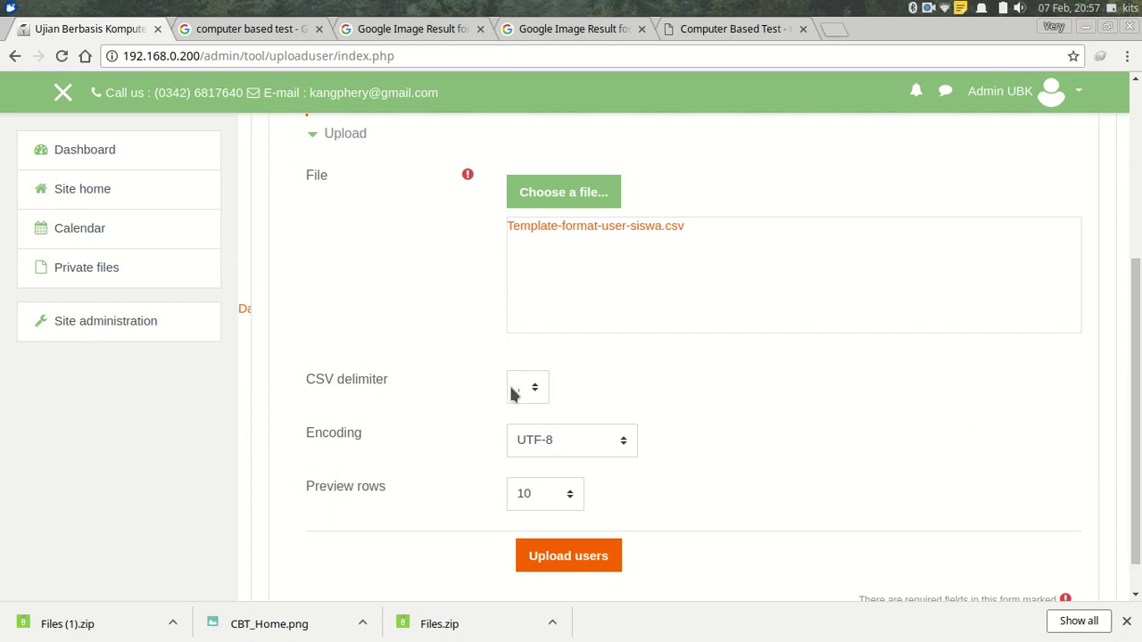
click(544, 393)
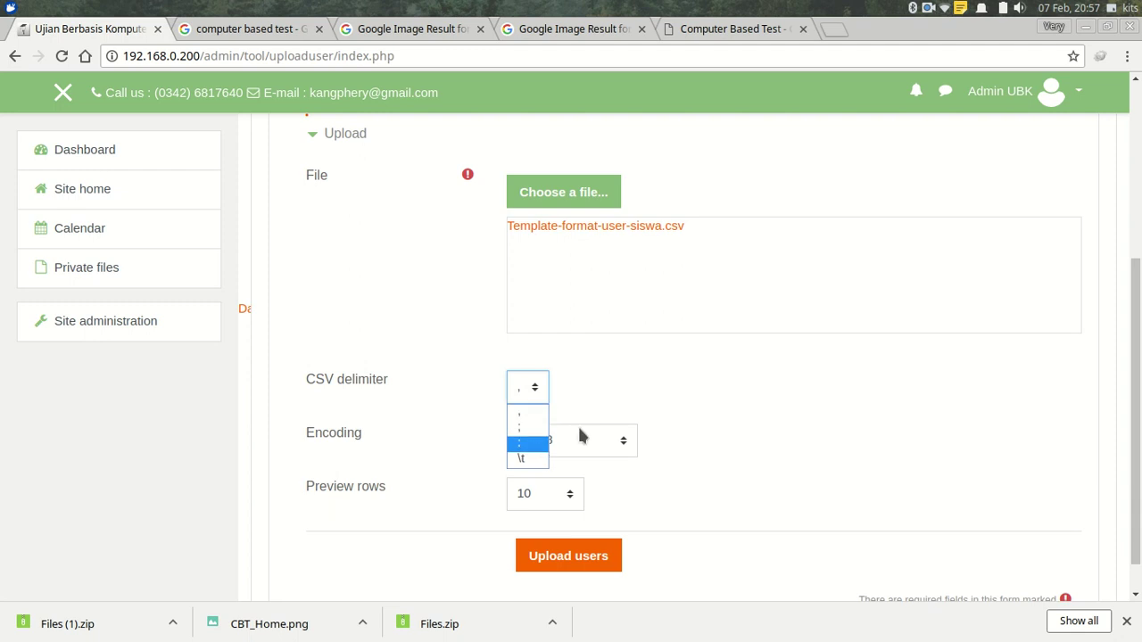
click(704, 390)
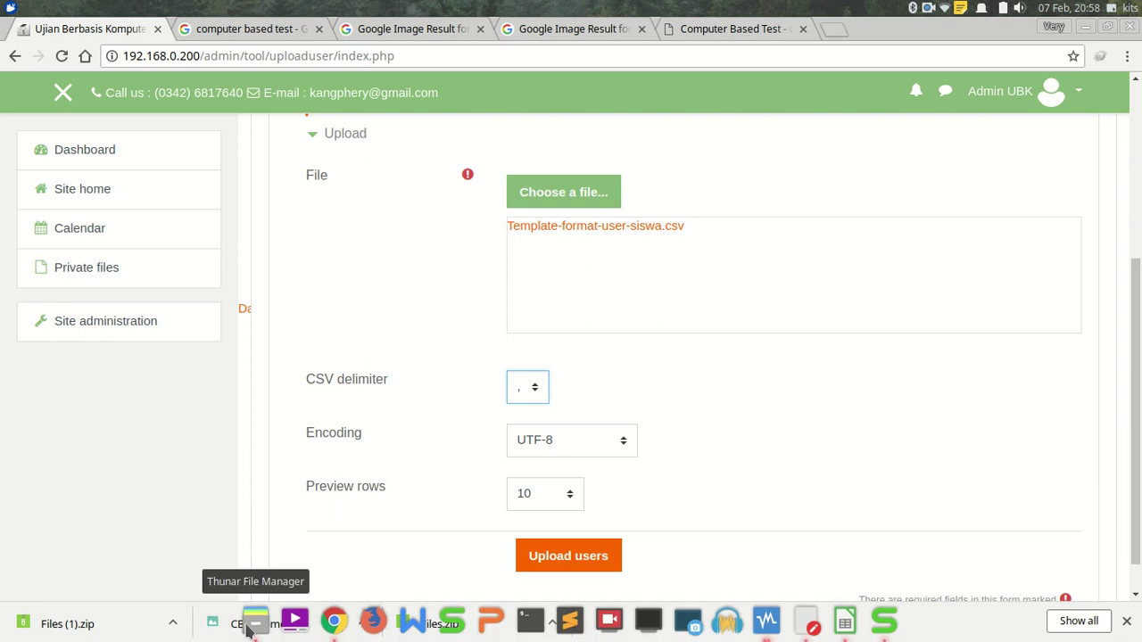
click(254, 622)
Open Template-format-user-siswa.csv in Mousepad to confirm its columns are comma-separated.
right_click(278, 149)
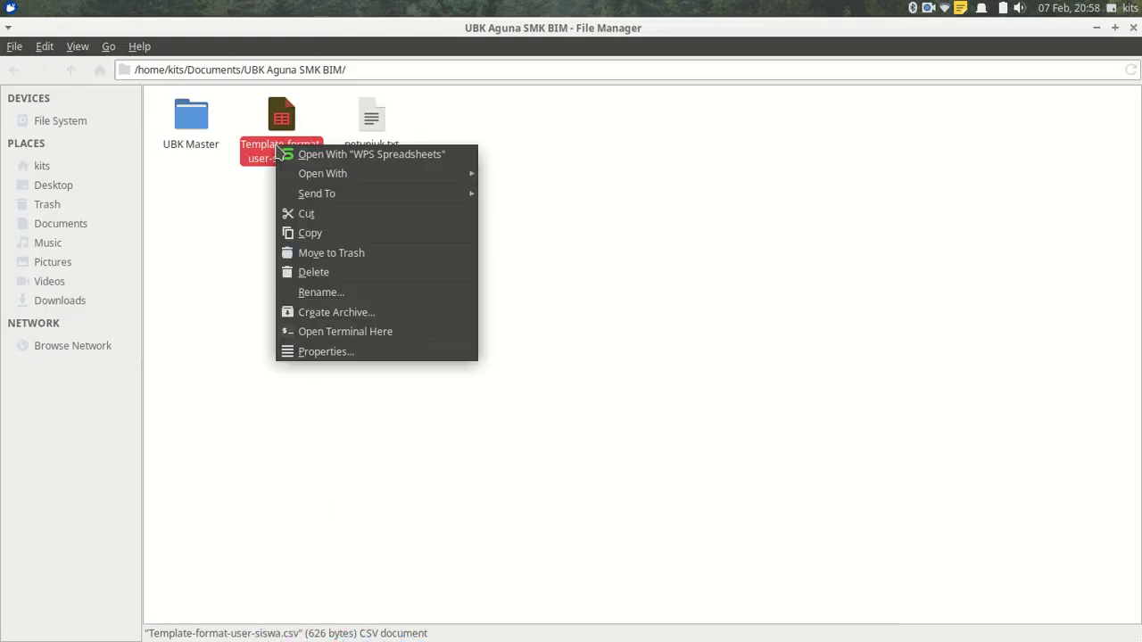
mouse_move(359, 175)
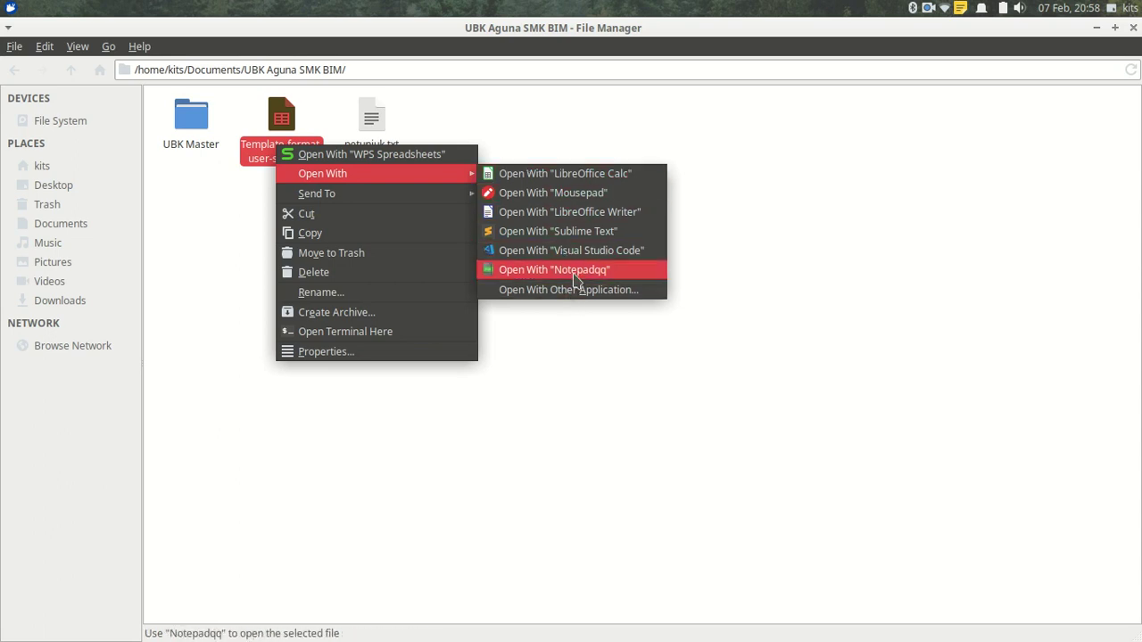
click(571, 192)
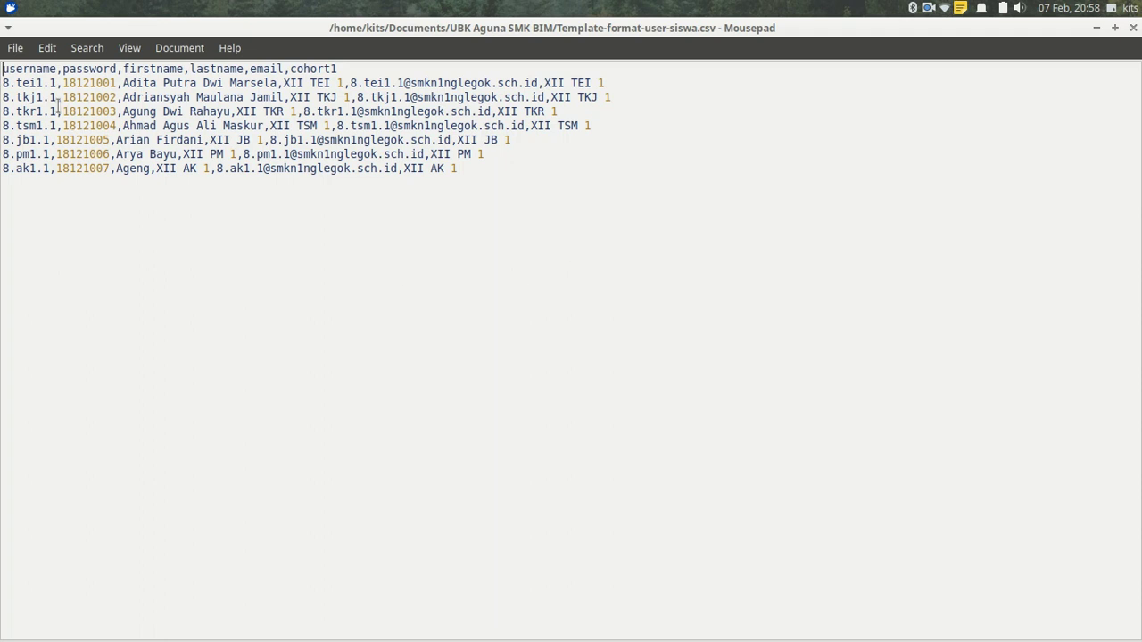
mouse_move(812, 630)
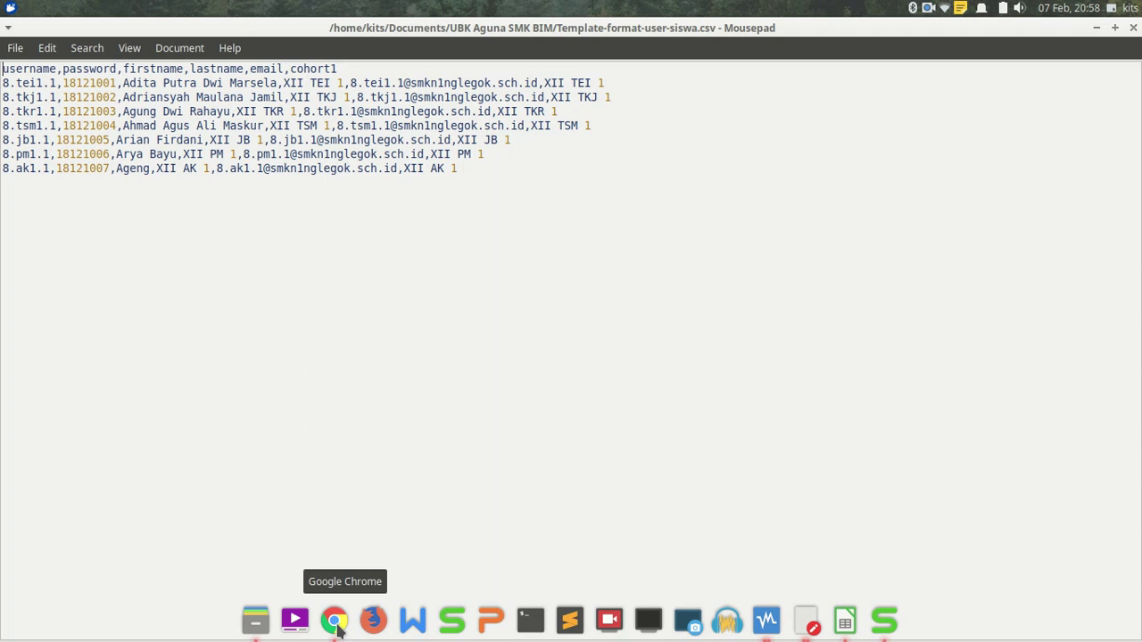
click(333, 621)
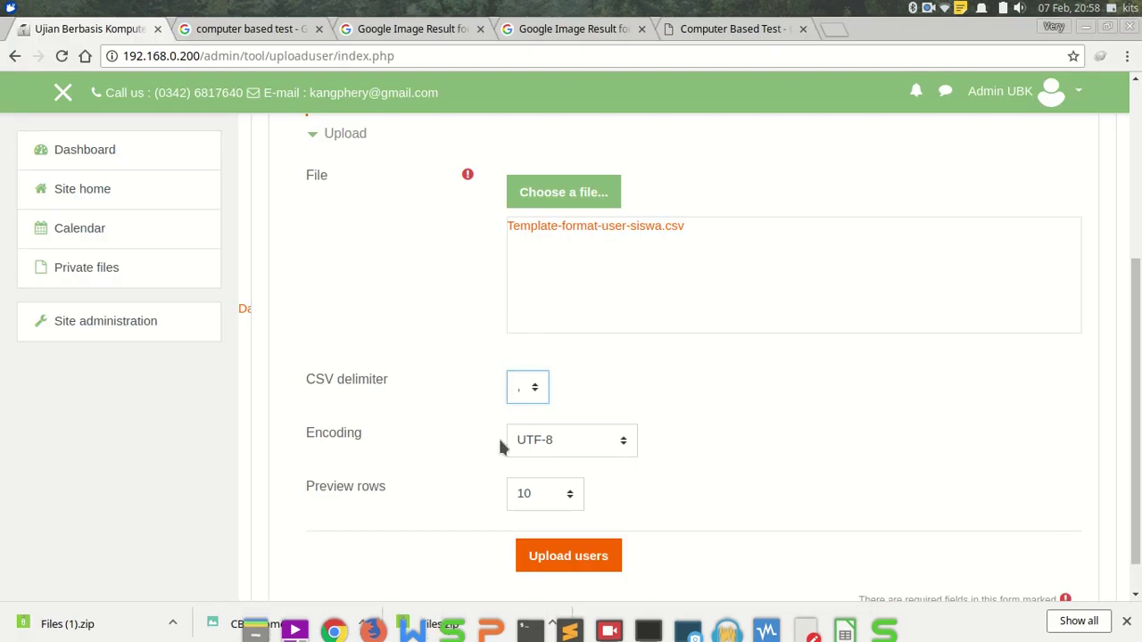
Confirm the upload settings stay at comma delimiter and UTF-8 encoding.
click(531, 391)
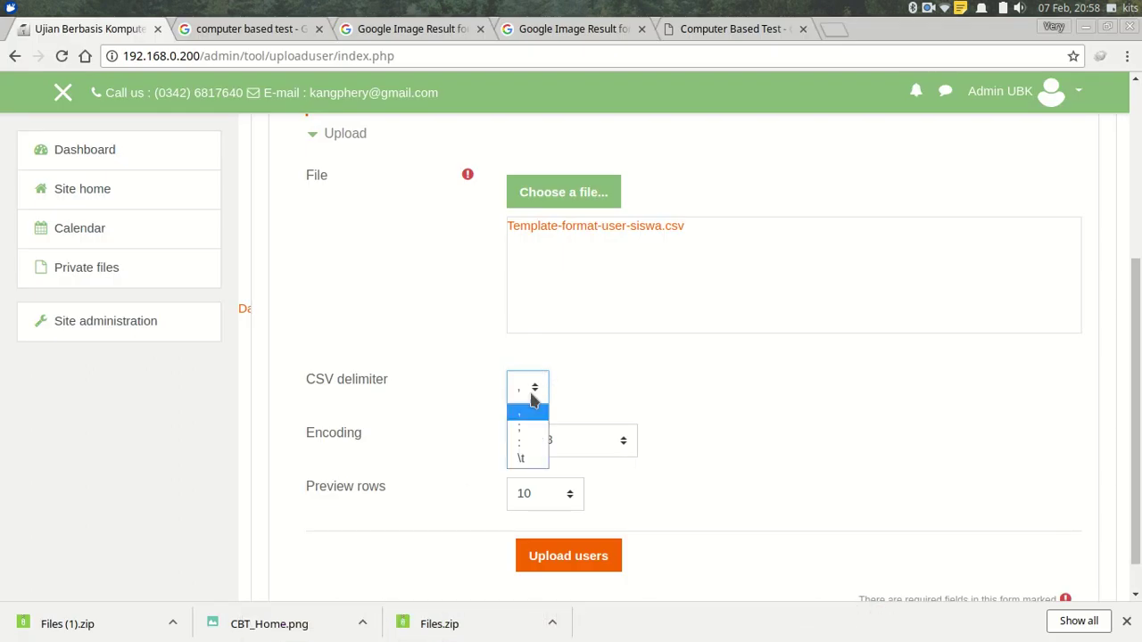
click(538, 414)
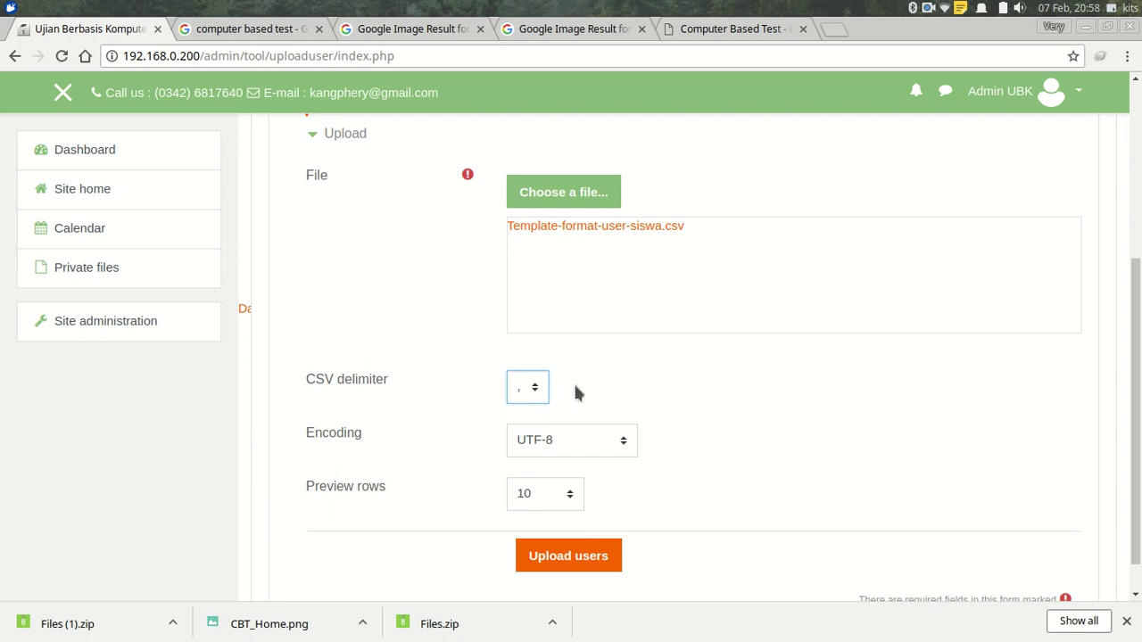
click(538, 389)
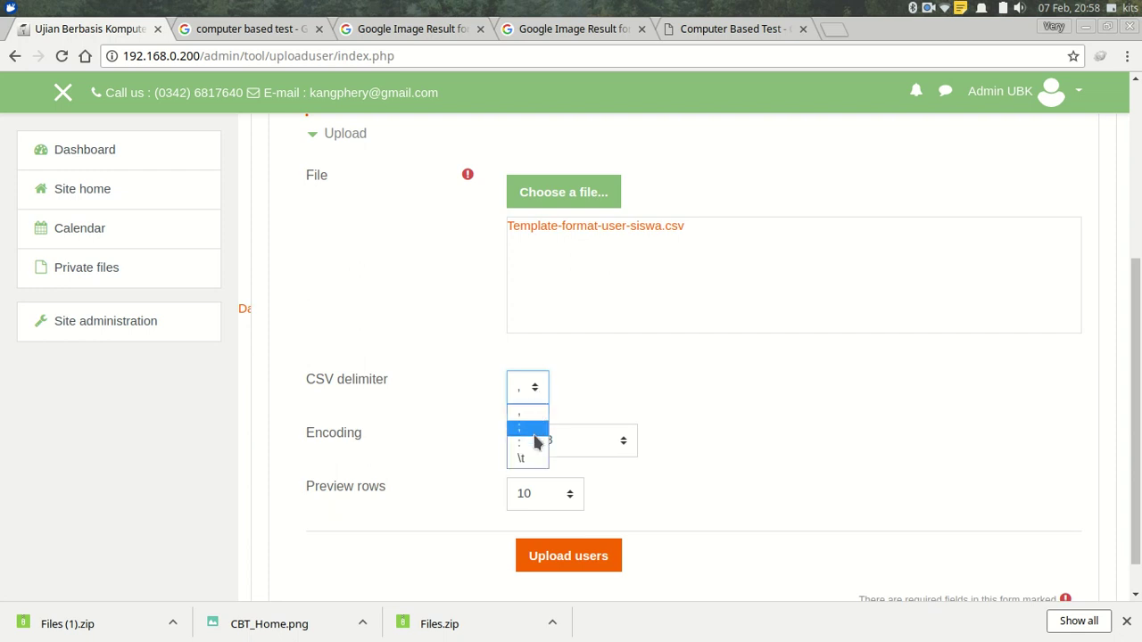
click(578, 381)
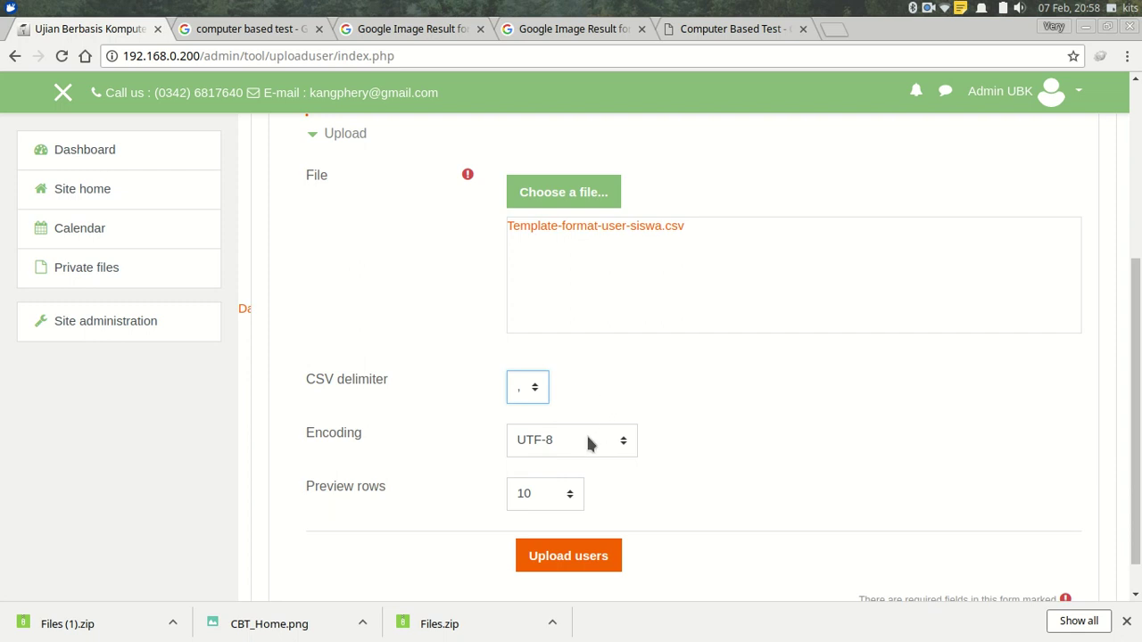
click(546, 439)
click(548, 439)
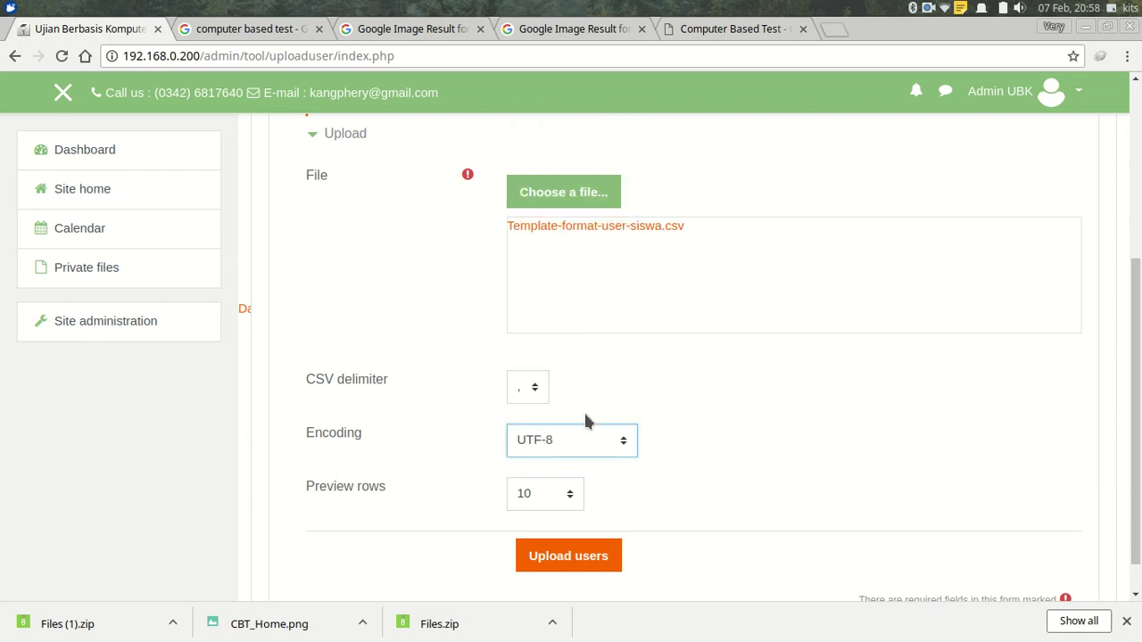
Set Preview rows to 1000 and show the Upload users preview.
scroll(681, 386, down, 1)
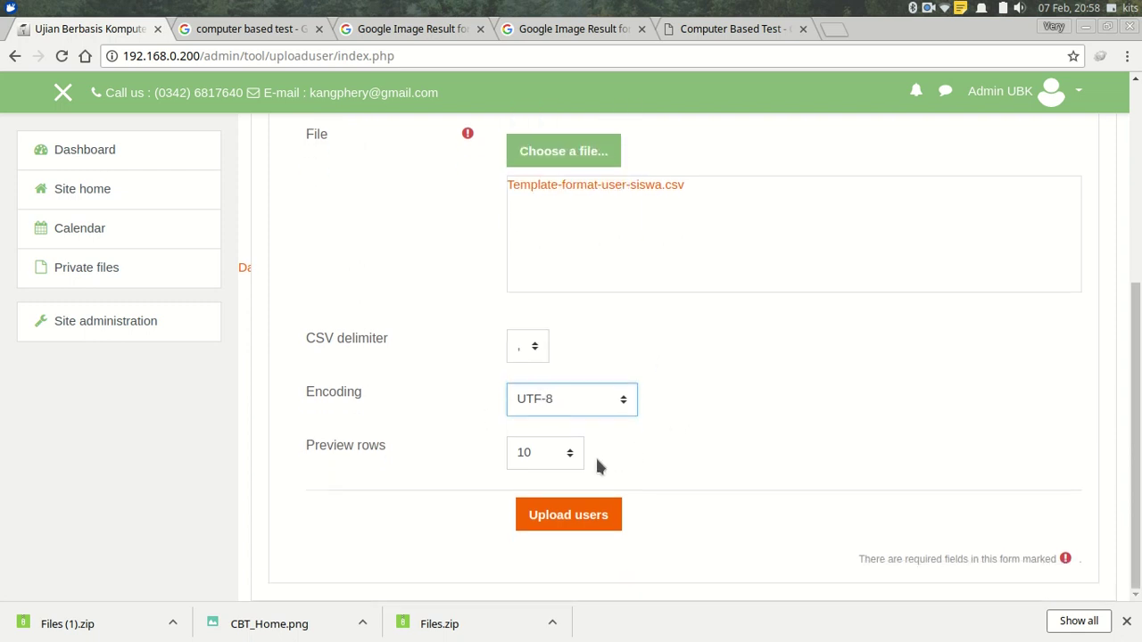
click(568, 453)
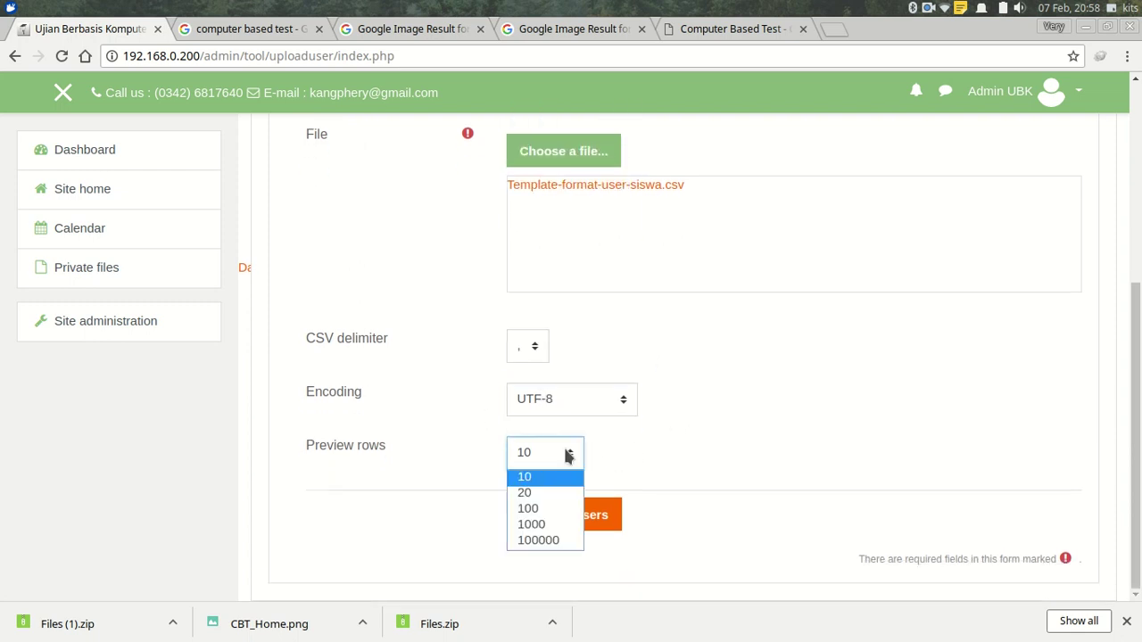
click(540, 525)
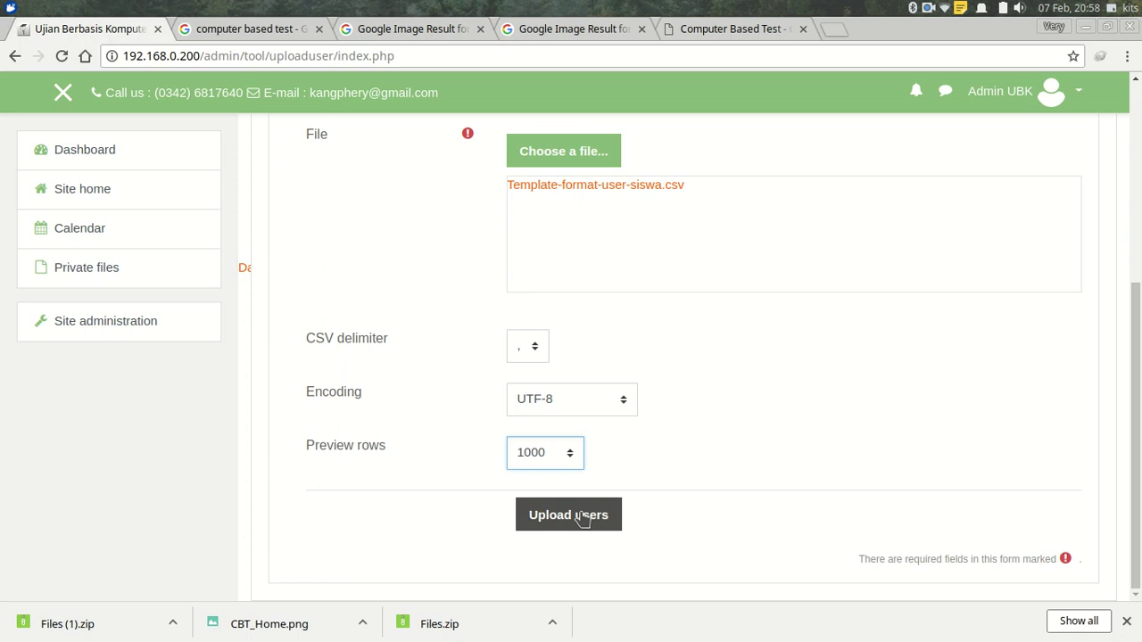
click(581, 518)
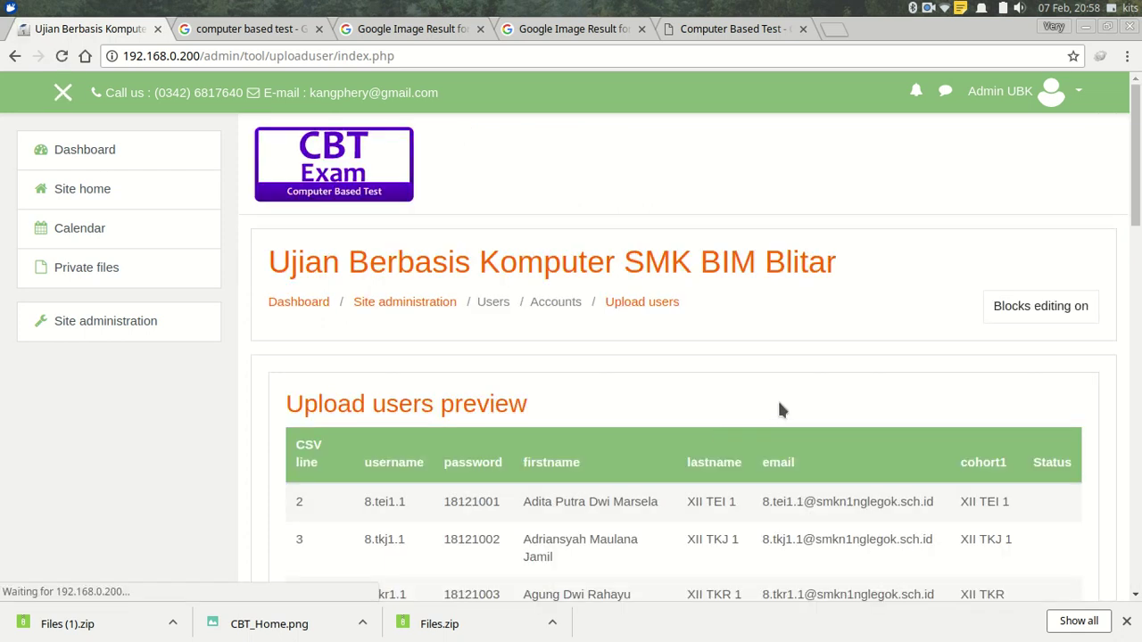
Change the default City/town from Yogyakarta to Blitar and create the users from the CSV.
scroll(1135, 178, down, 3)
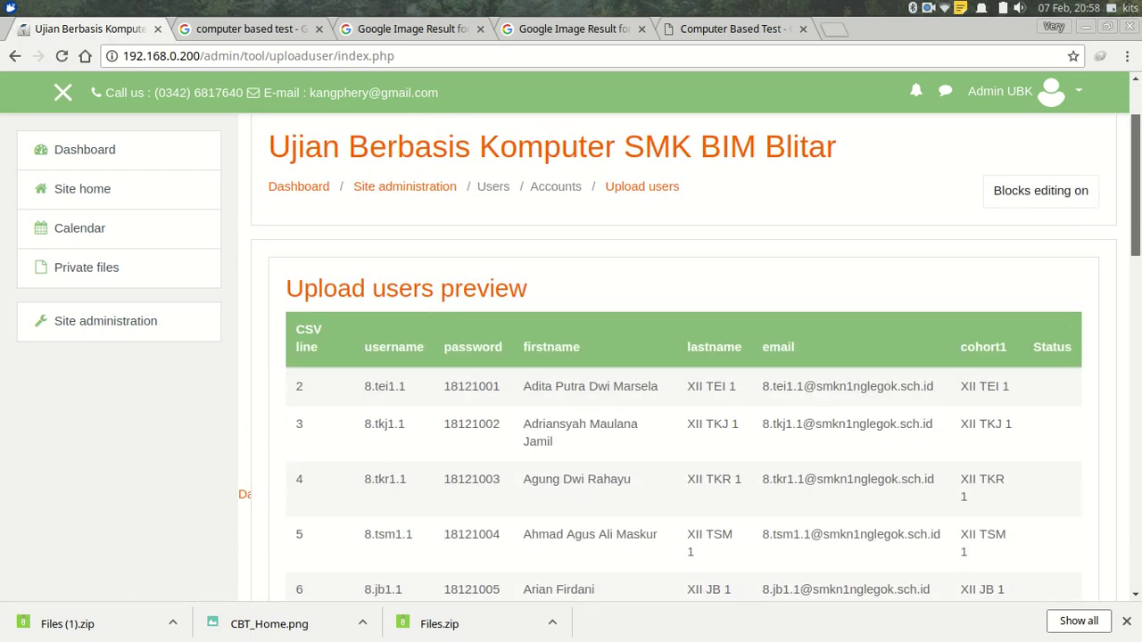
scroll(678, 357, down, 3)
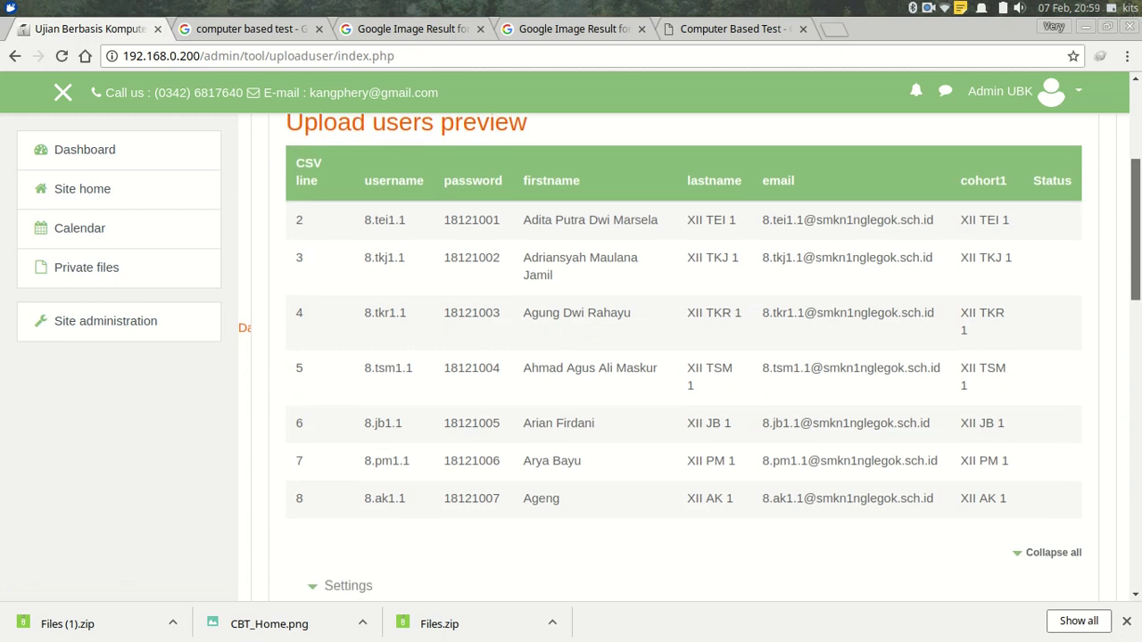
drag(1138, 276, 1139, 427)
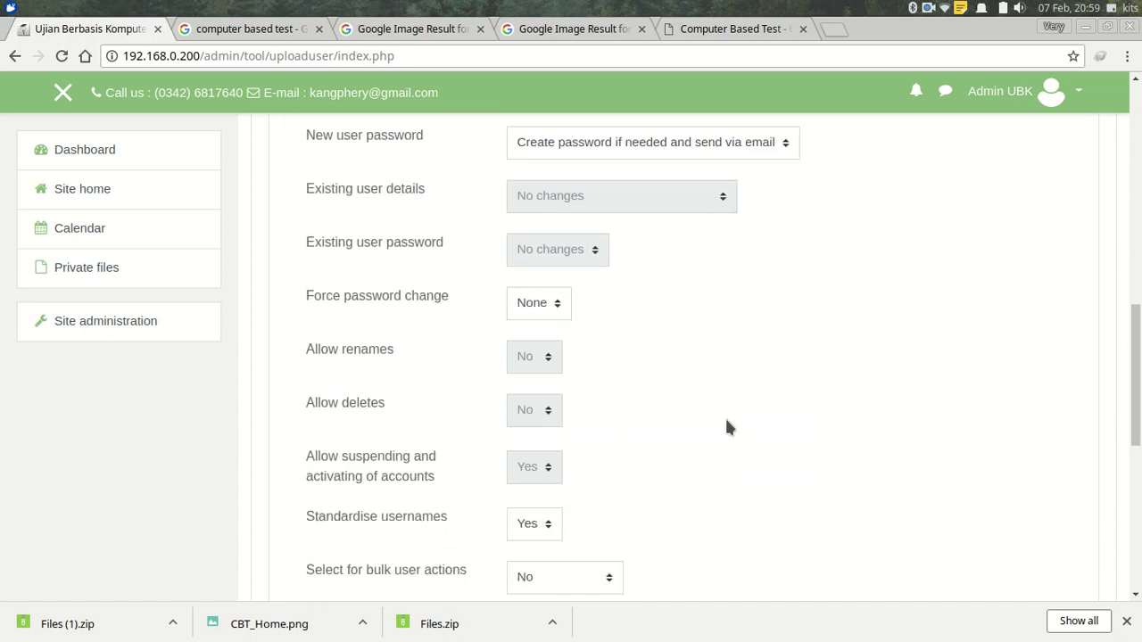
drag(1136, 384, 1136, 492)
double_click(601, 372)
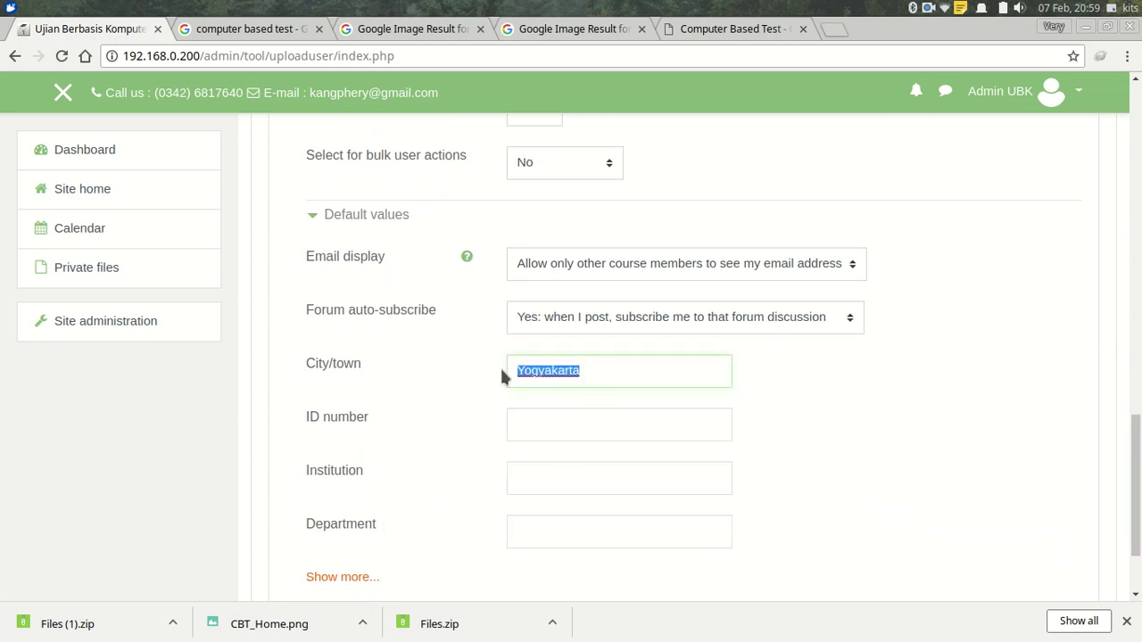
text(Blitar)
click(528, 401)
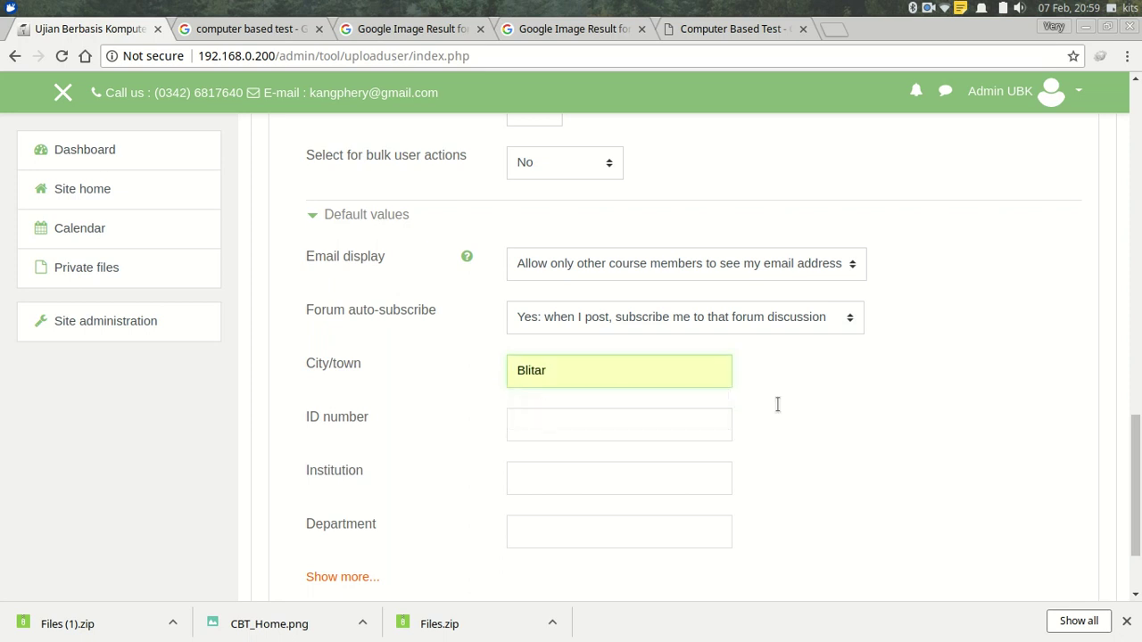
scroll(848, 402, down, 3)
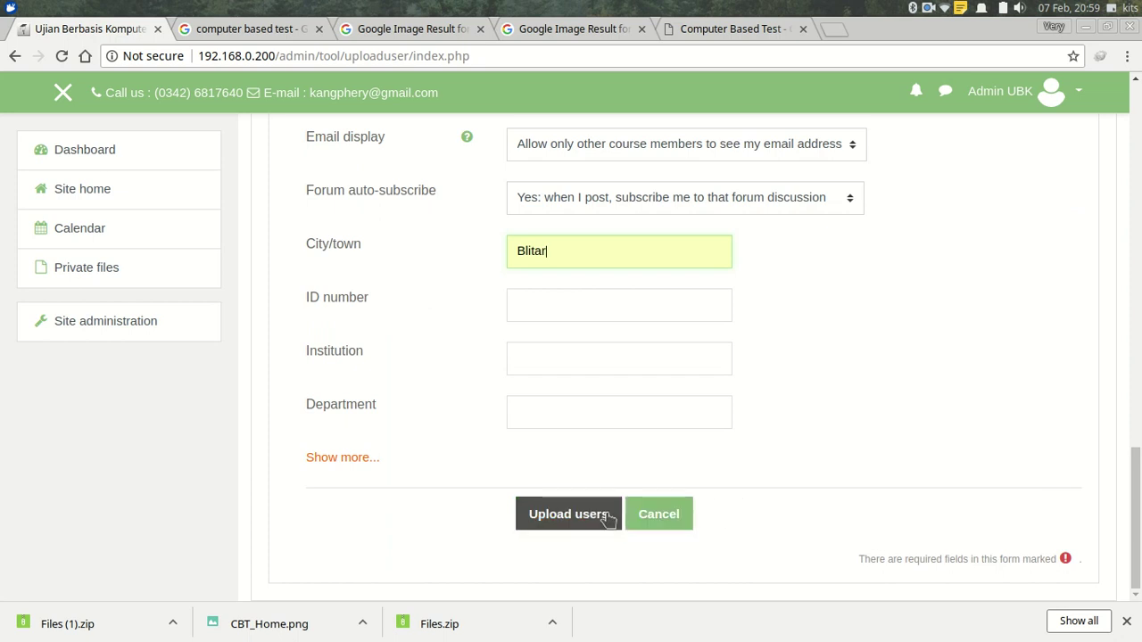
click(569, 514)
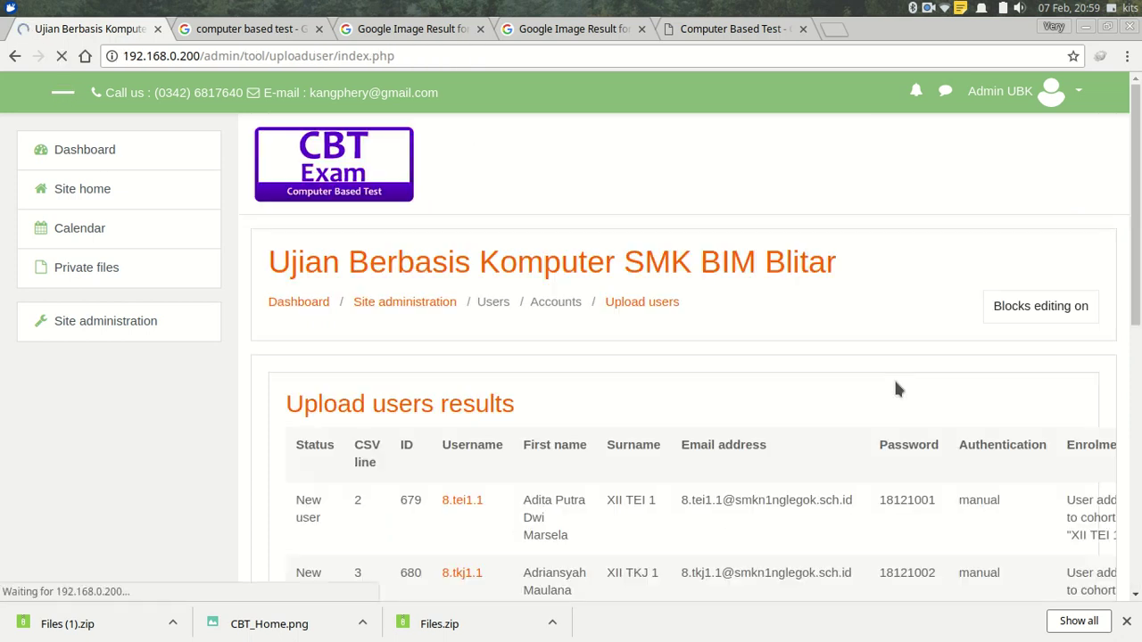
Verify the results show Users created: 7 and Errors: 0, then continue.
drag(1131, 205, 1131, 243)
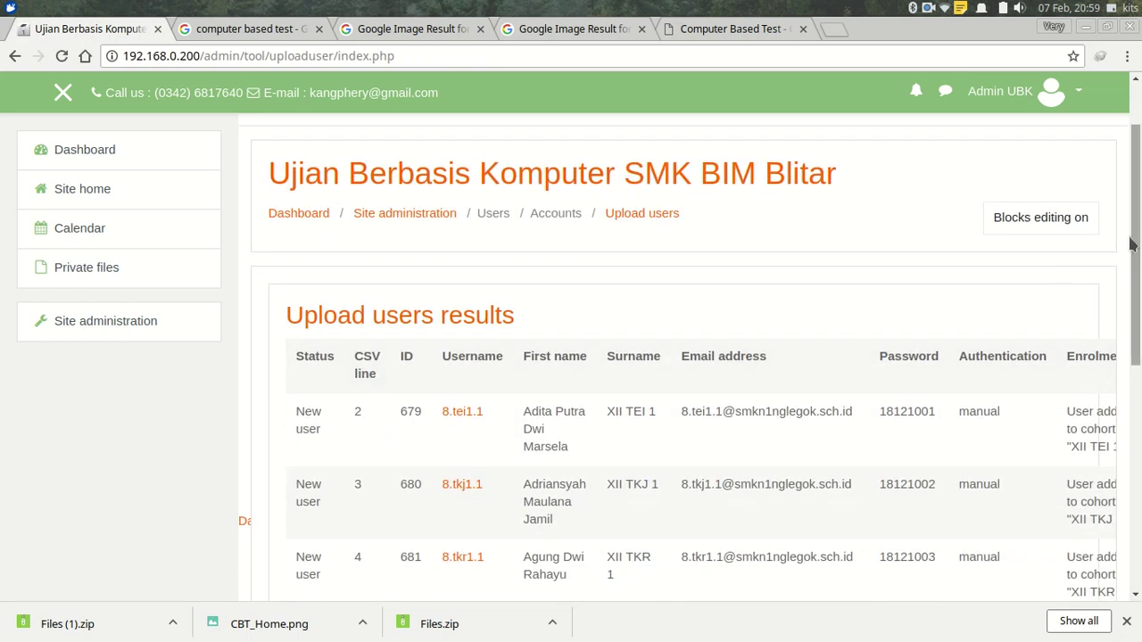
scroll(690, 360, down, 3)
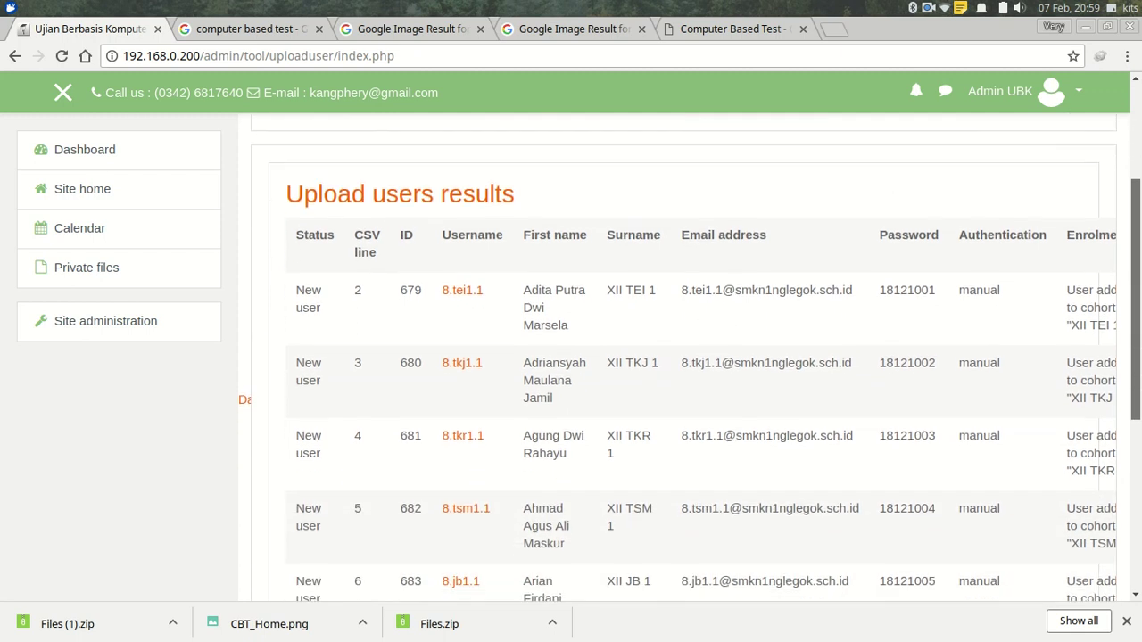
scroll(691, 360, down, 4)
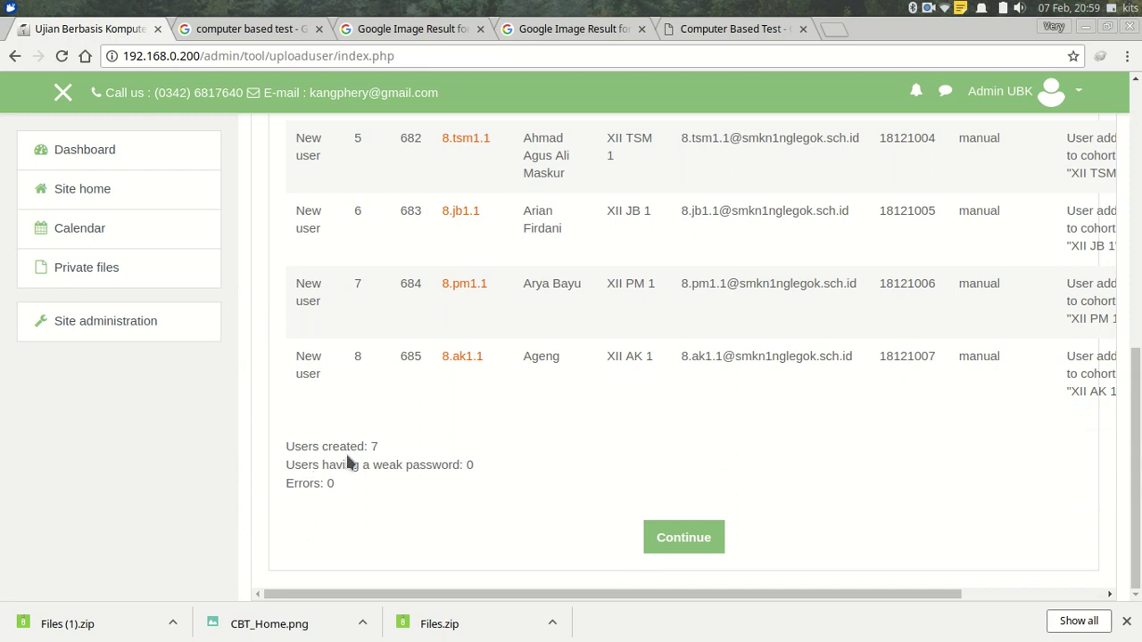
click(687, 540)
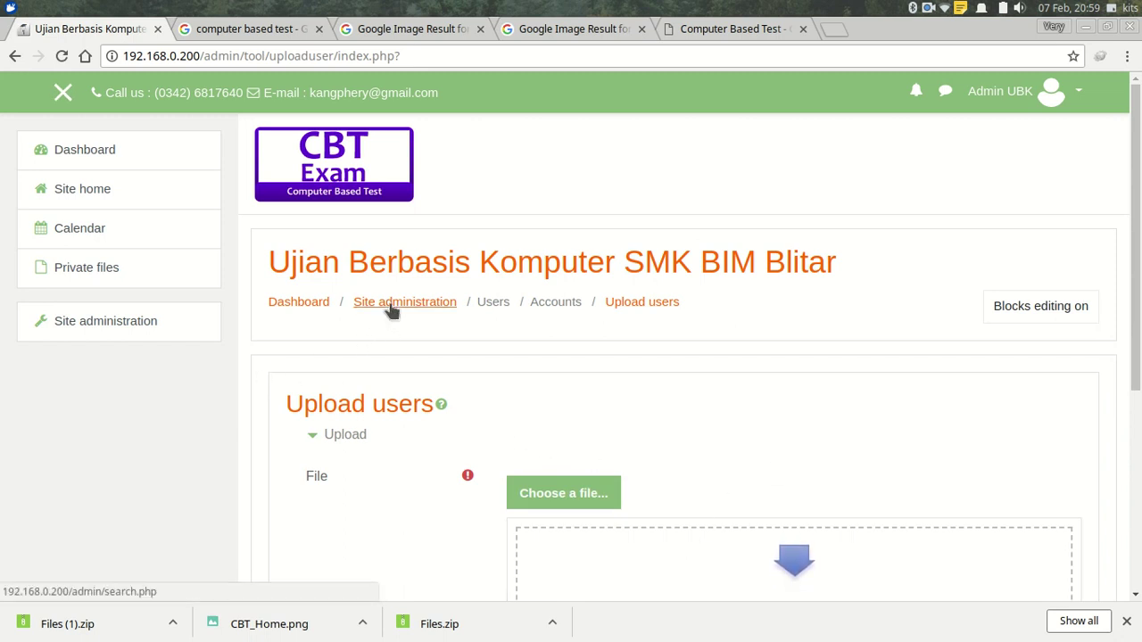
Open Browse list of users under Site administration > Users.
click(116, 326)
scroll(1125, 248, down, 3)
click(448, 279)
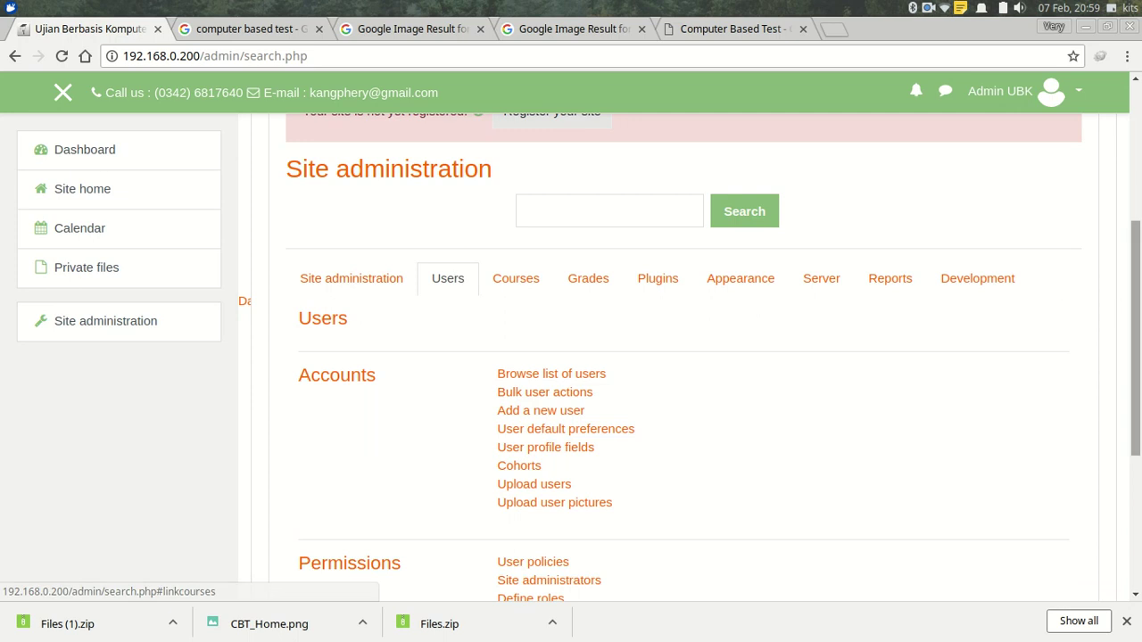
click(541, 376)
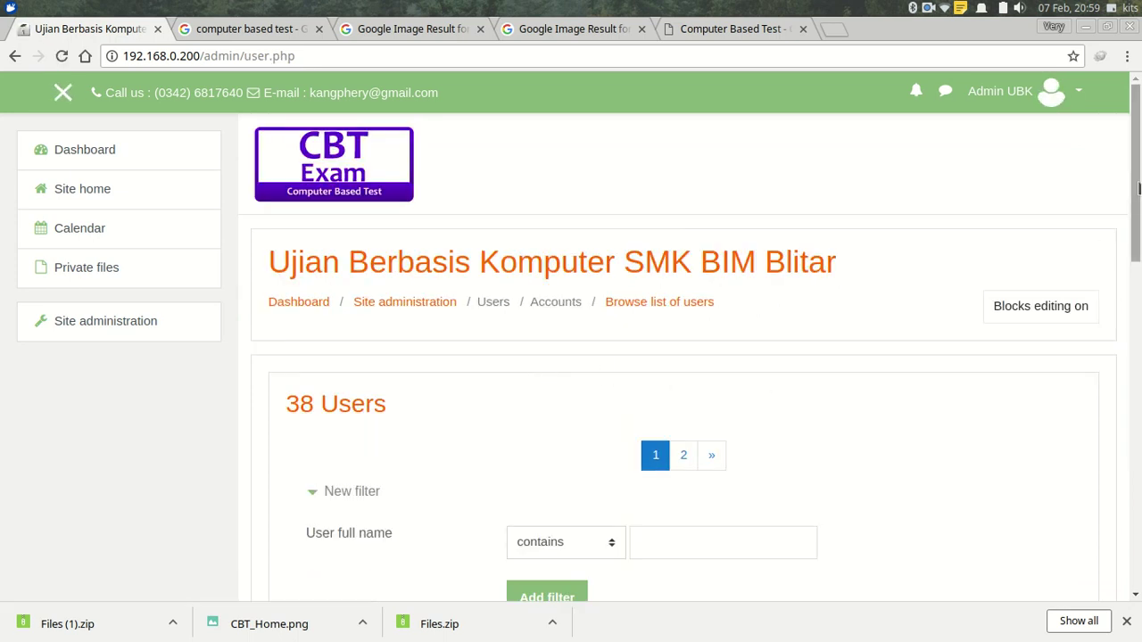
Scan the 38-user list for the imported Blitar students, then return to Site administration.
scroll(1138, 187, down, 5)
scroll(684, 357, down, 4)
scroll(684, 357, up, 4)
scroll(684, 357, down, 1)
scroll(684, 357, down, 1)
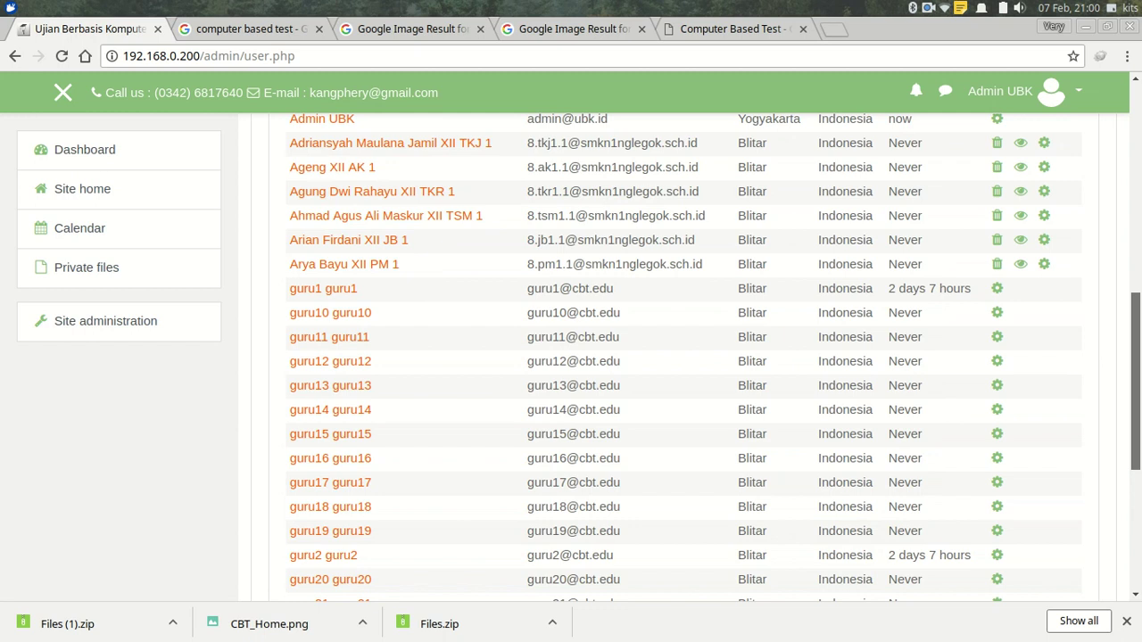
scroll(339, 275, up, 3)
scroll(339, 274, down, 1)
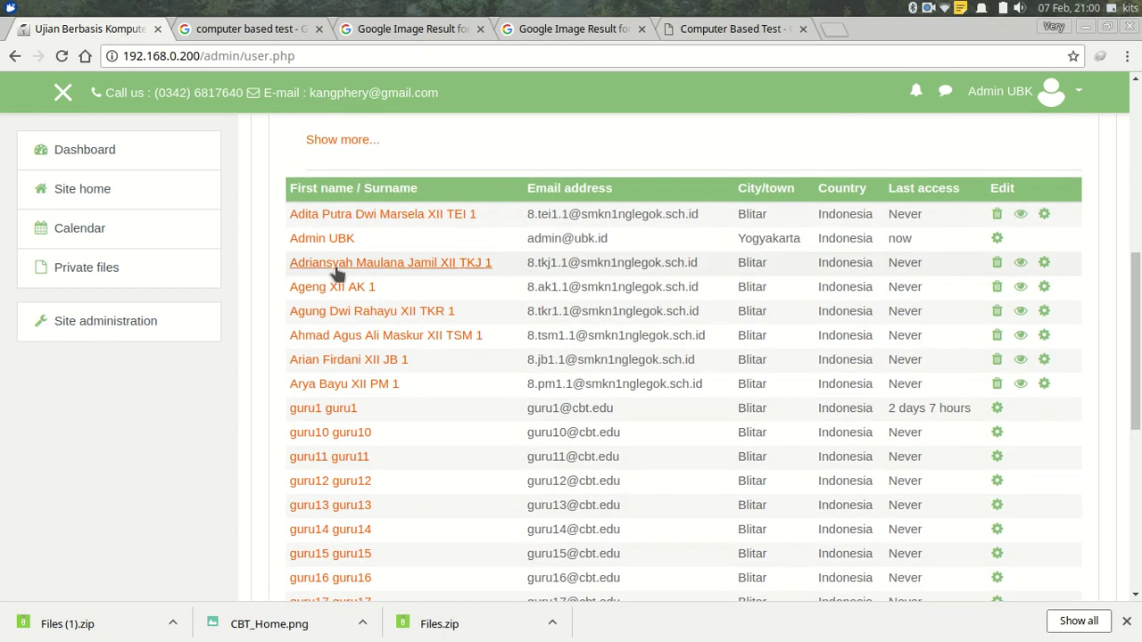
drag(1136, 281, 1137, 139)
click(424, 235)
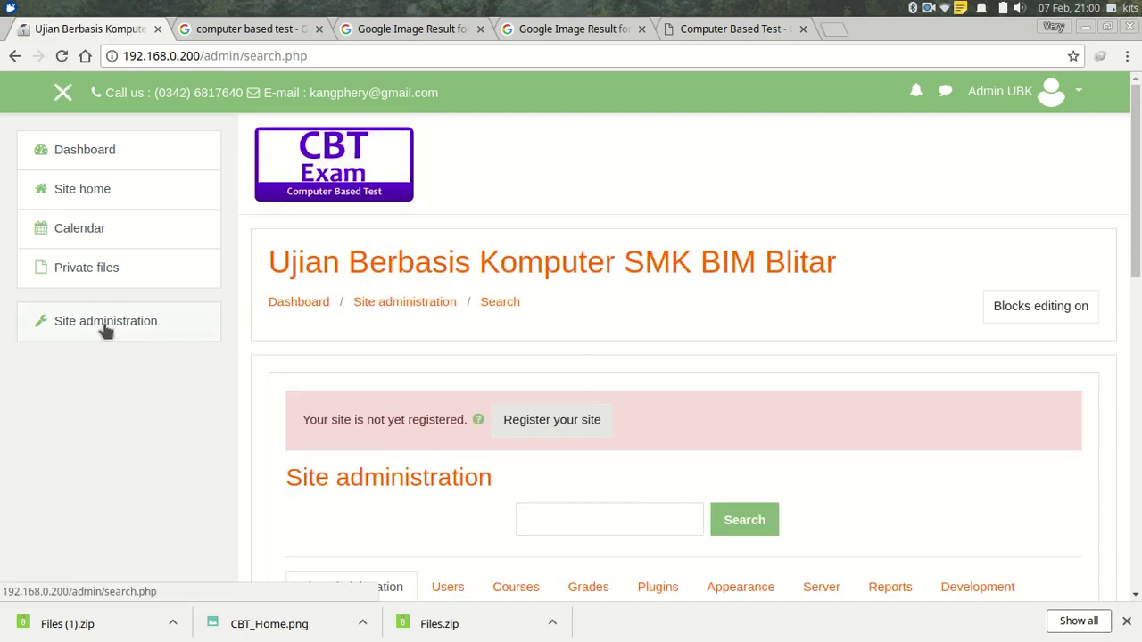
Open Site administration > Users > Cohorts and review the 8 system cohorts, each XII class with 1 member.
click(105, 323)
scroll(714, 319, down, 5)
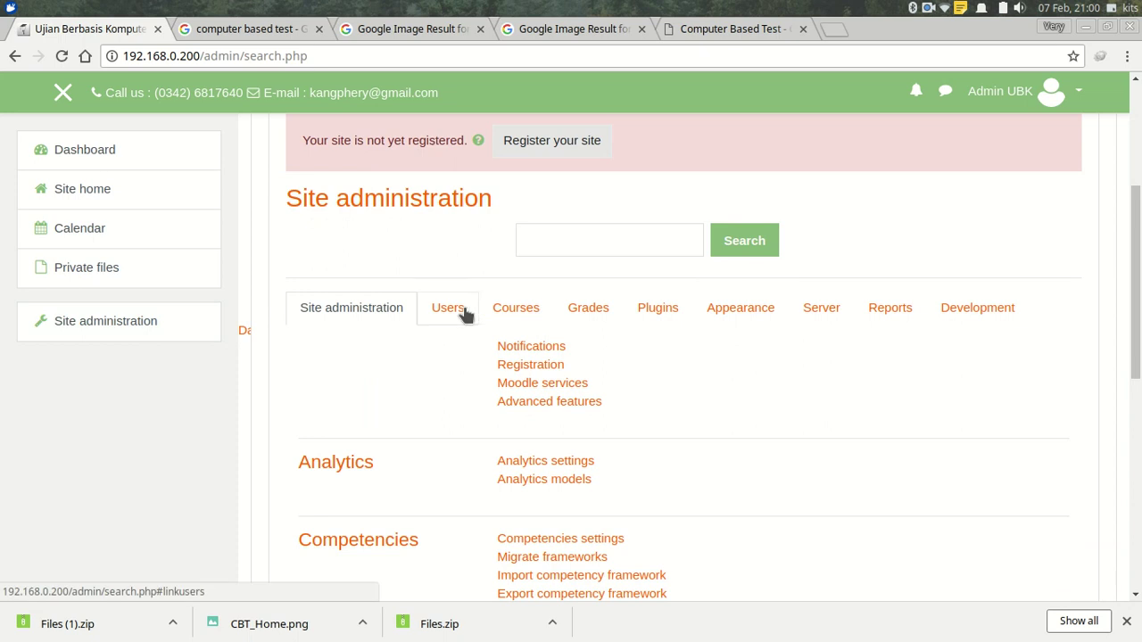
click(447, 311)
scroll(874, 356, down, 3)
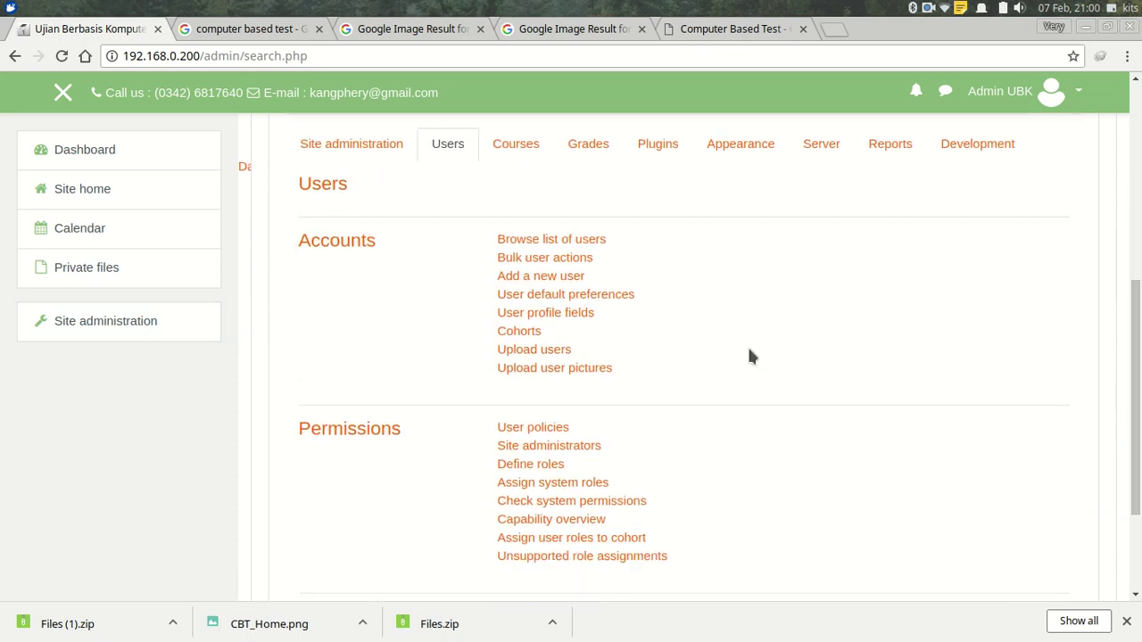
click(526, 333)
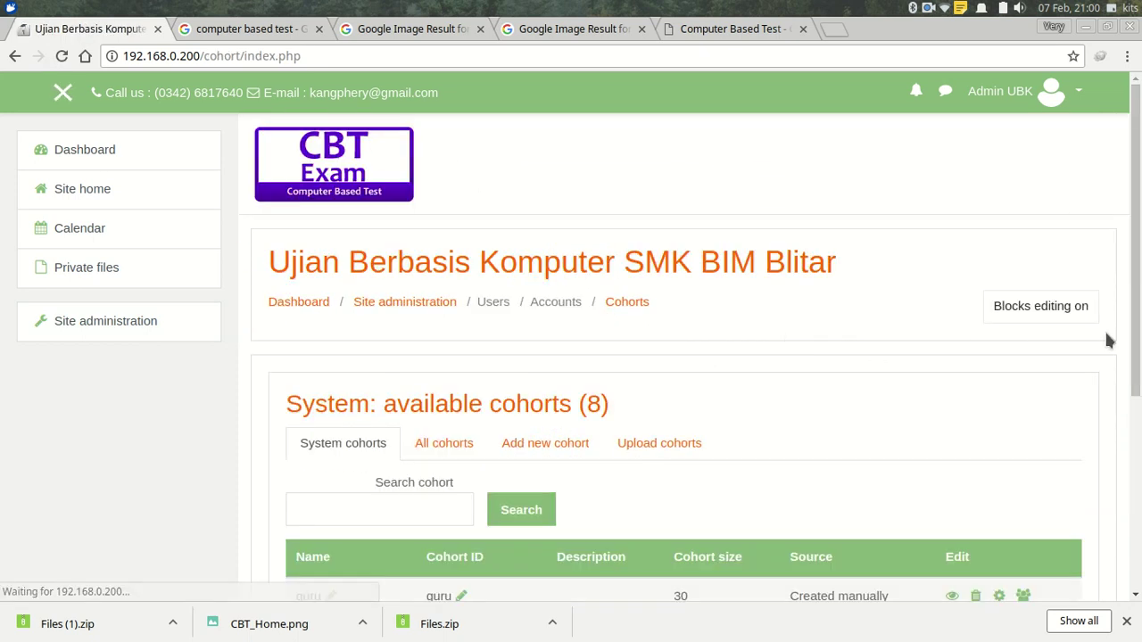
scroll(437, 359, down, 4)
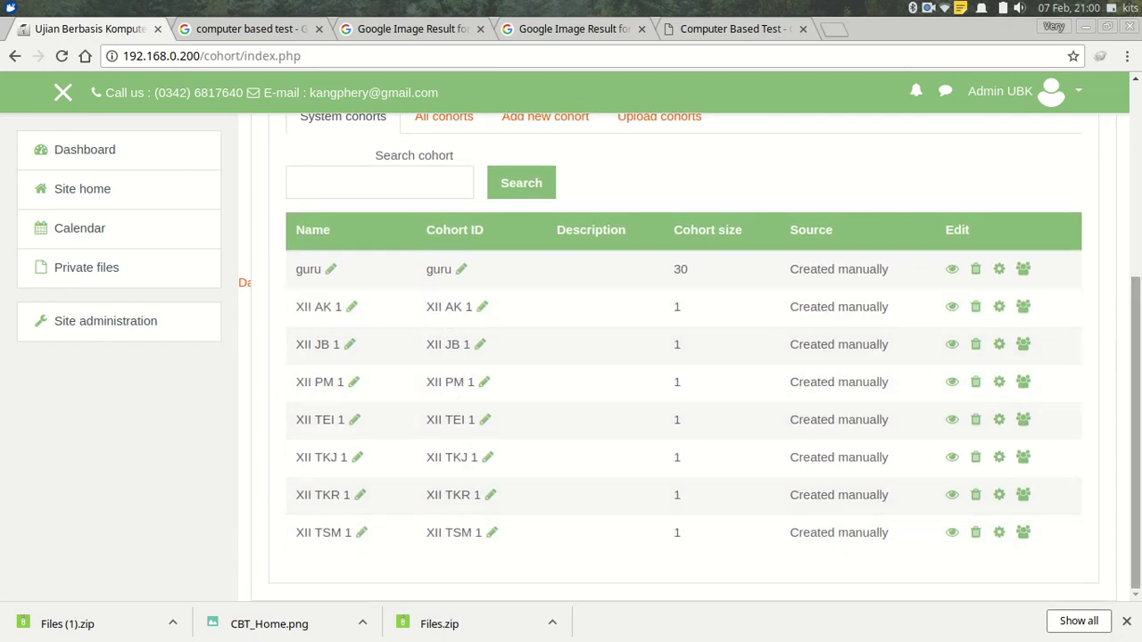
scroll(690, 357, up, 6)
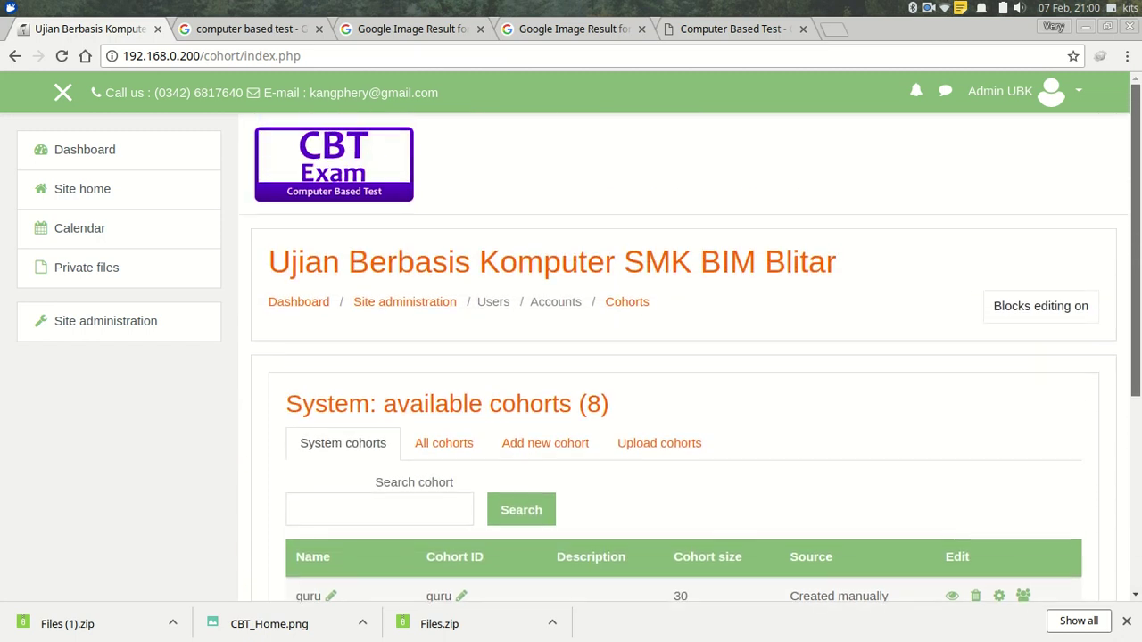